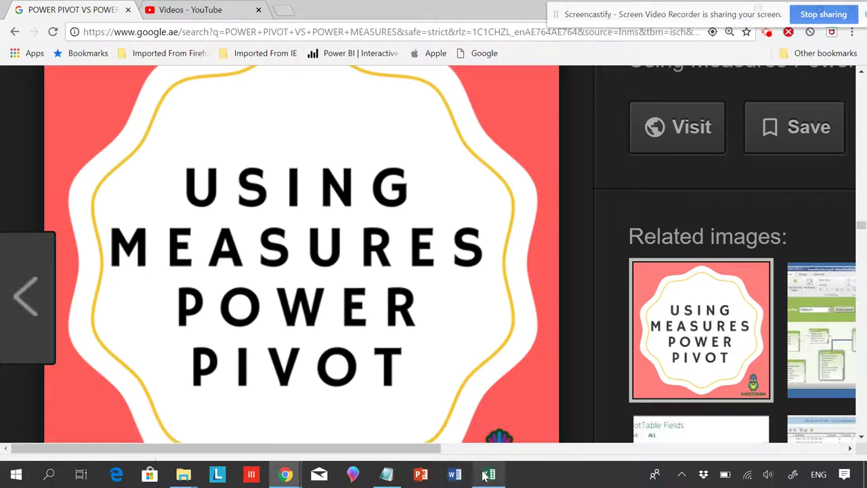
Switch to the budget workbook in Excel and view the source table on Data Sheet and the pivot table on Sheet1
left_click(489, 475)
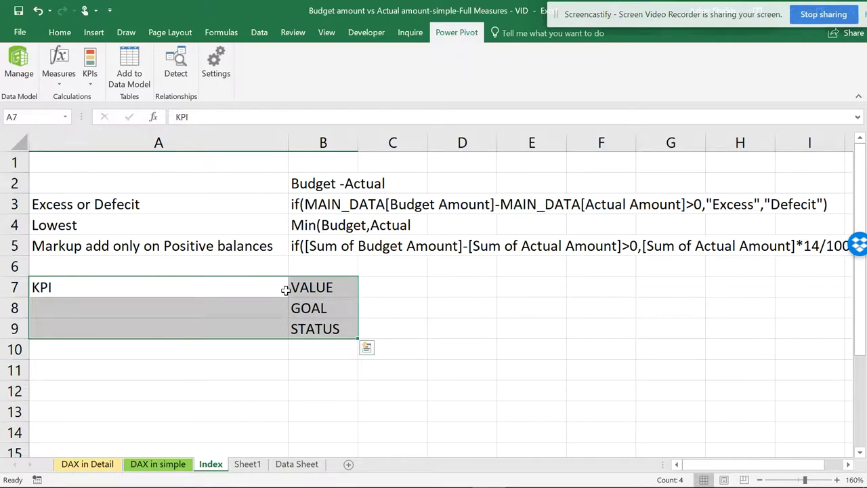
left_click(293, 466)
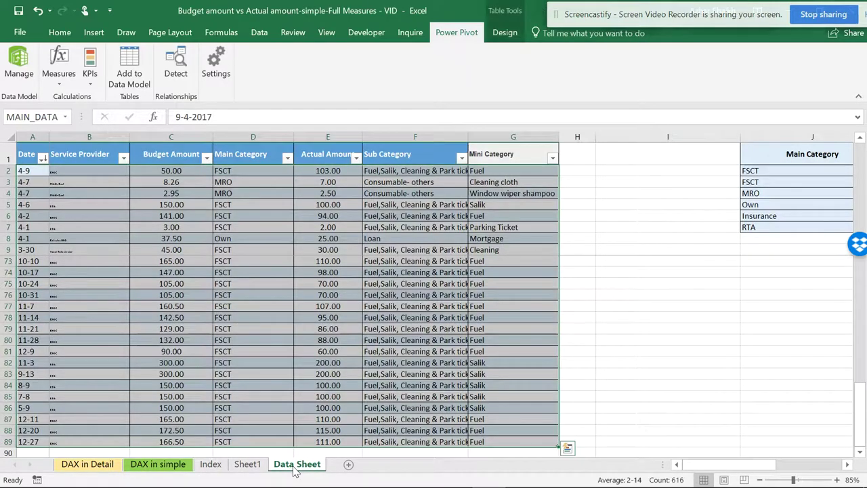
left_click(248, 464)
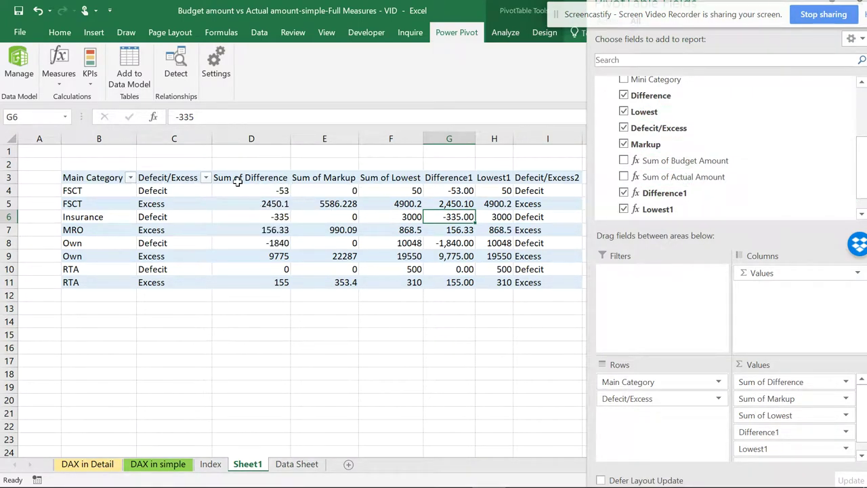
Open the Power Pivot data model, inspect the Markup and Difference column formulas and the Sum of Budget Amount measure, and close it
left_click(20, 75)
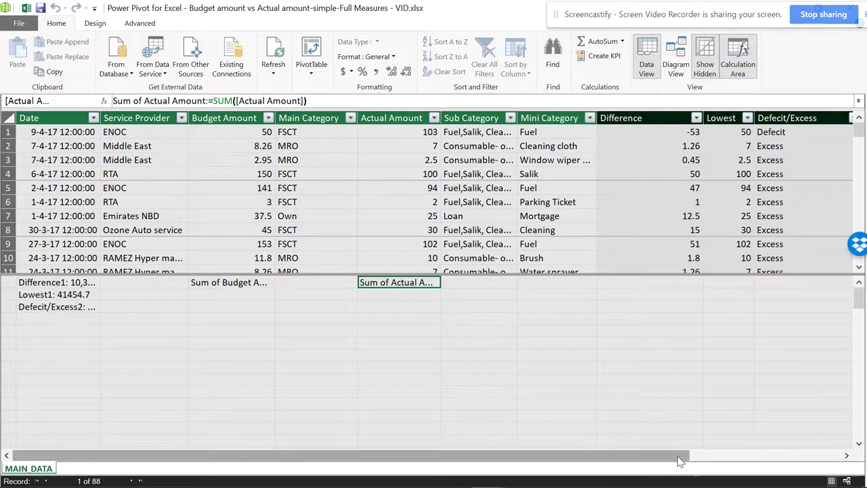
left_click_drag(681, 461, 745, 461)
left_click(808, 129)
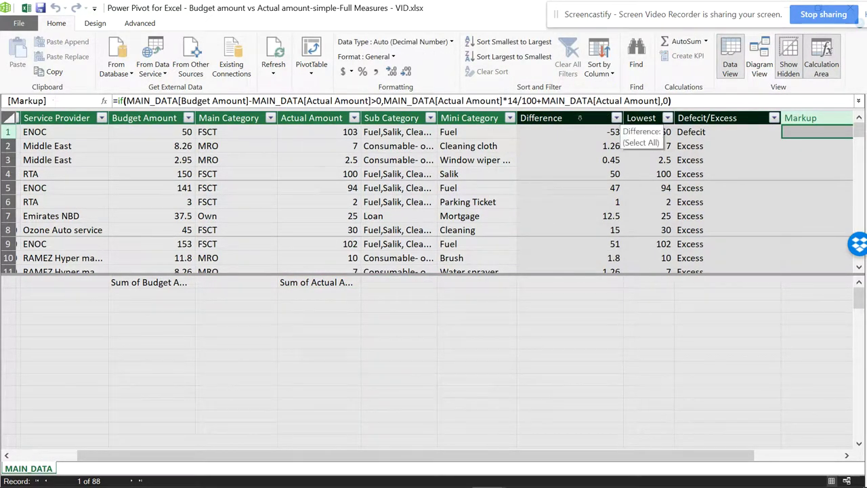
left_click(567, 119)
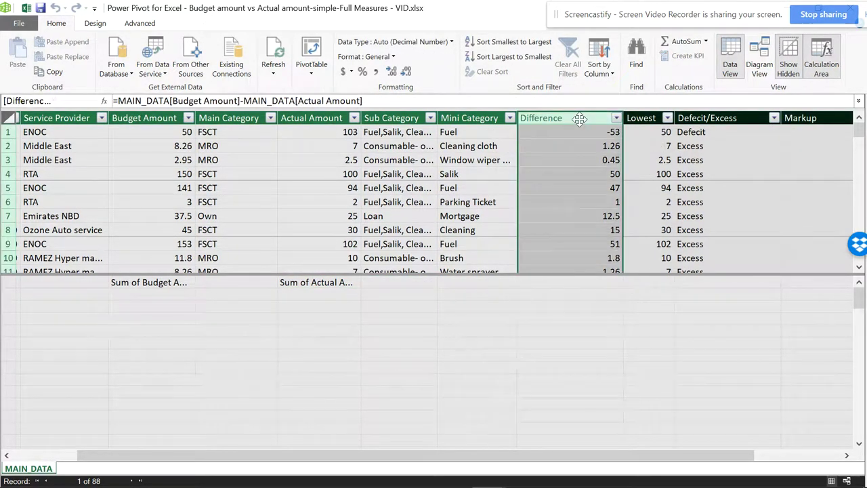
left_click(157, 285)
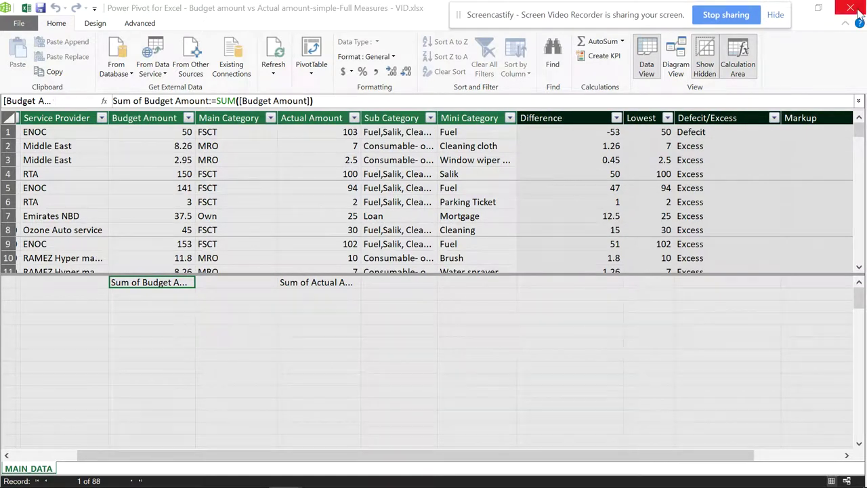
left_click(852, 8)
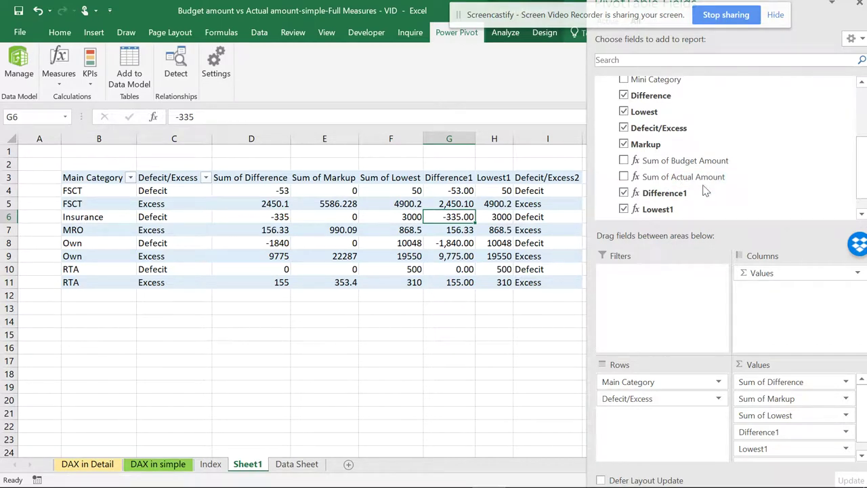
Reopen the data model and inspect the formulas of the Difference, Lowest and Defecit/Excess calculated columns
left_click_drag(705, 191, 635, 109)
left_click(25, 64)
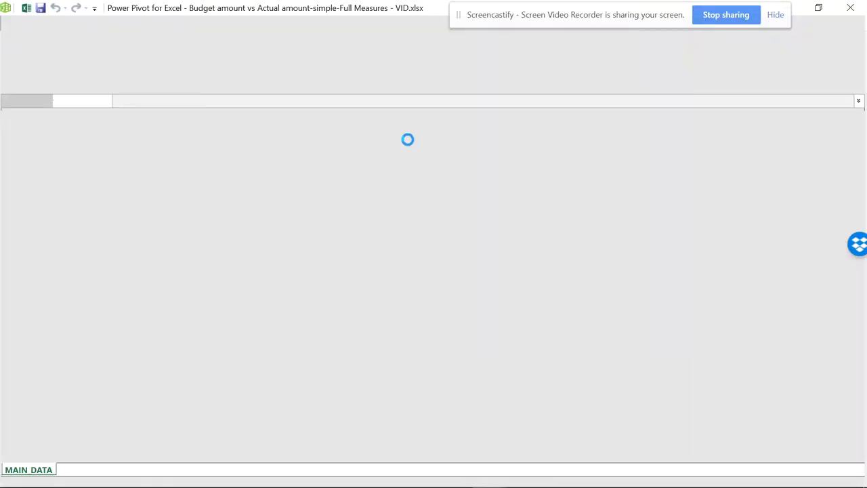
left_click(569, 140)
left_click(660, 135)
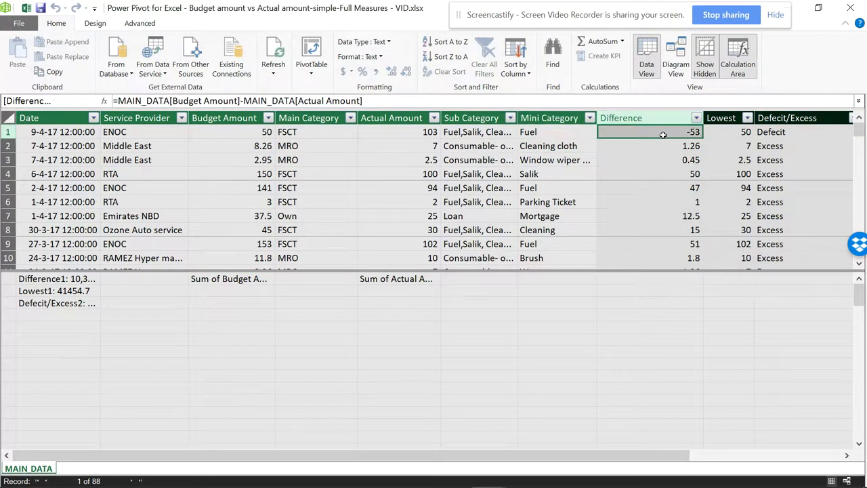
left_click(742, 133)
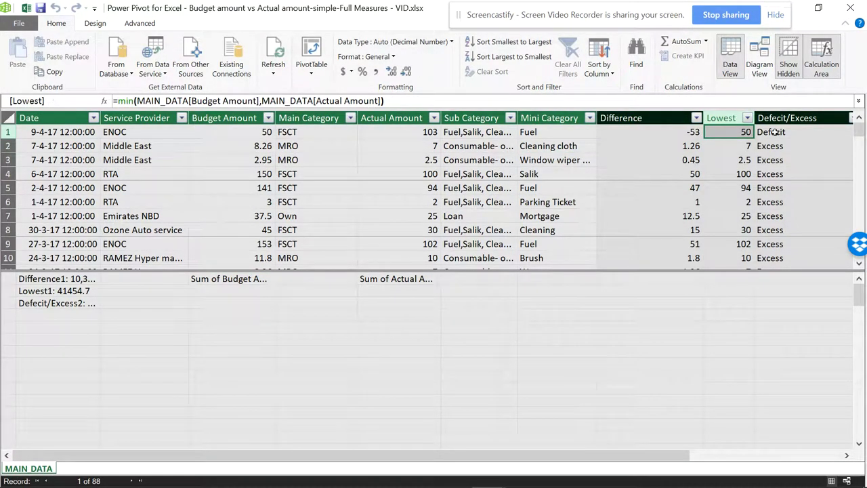
left_click(773, 133)
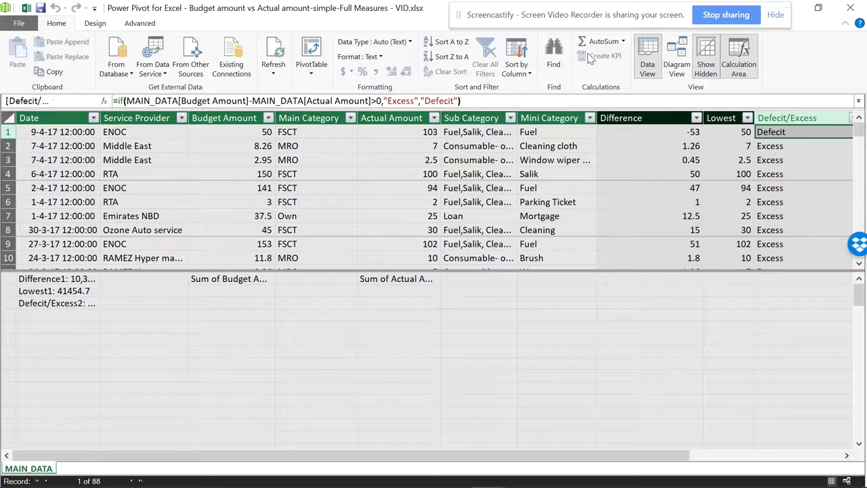
View the KPI settings for the Difference1 measure and close them without creating a KPI
left_click(78, 279)
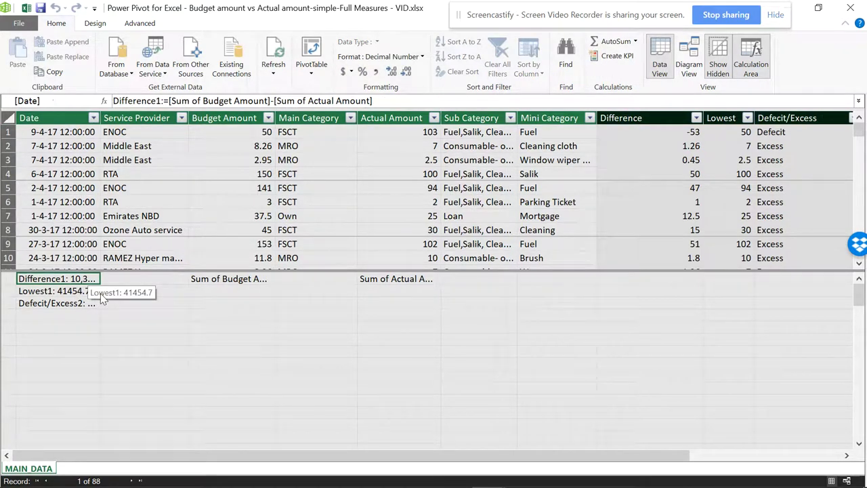
left_click_drag(573, 459, 532, 465)
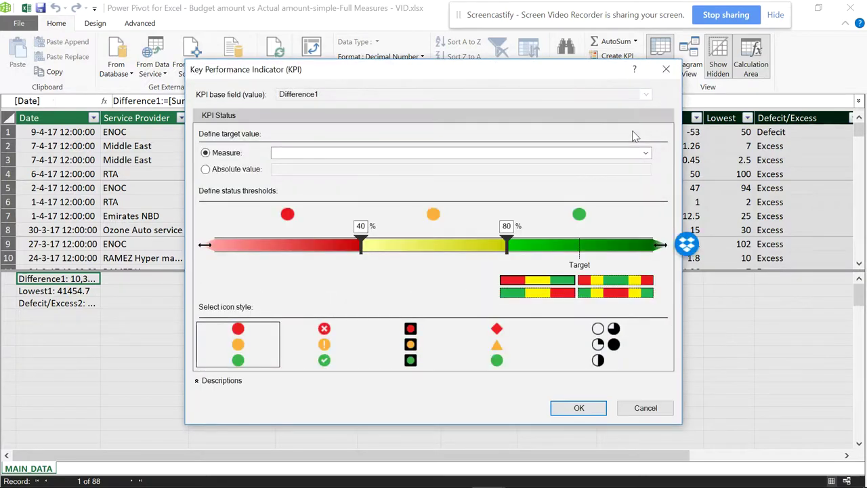
left_click(666, 69)
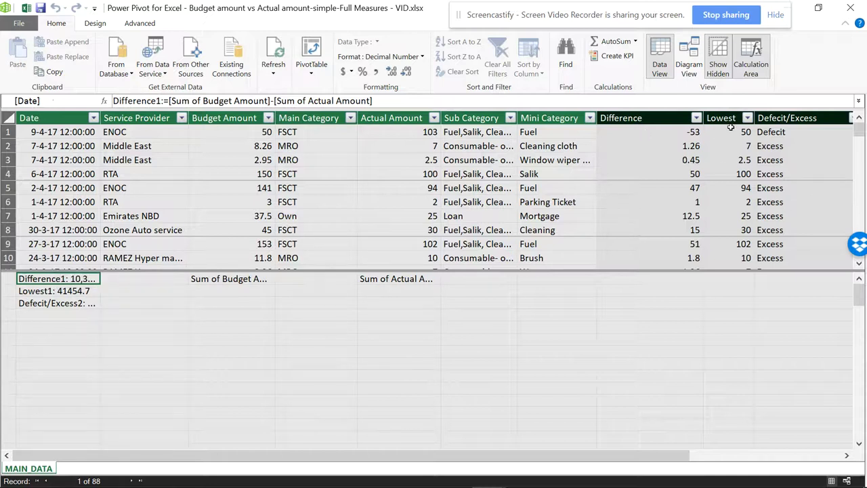
Compare the Difference column formula with the Difference1, Sum of Budget Amount, Sum of Actual Amount, Lowest1 and Defecit/Excess2 measures, and close the data model
left_click(680, 133)
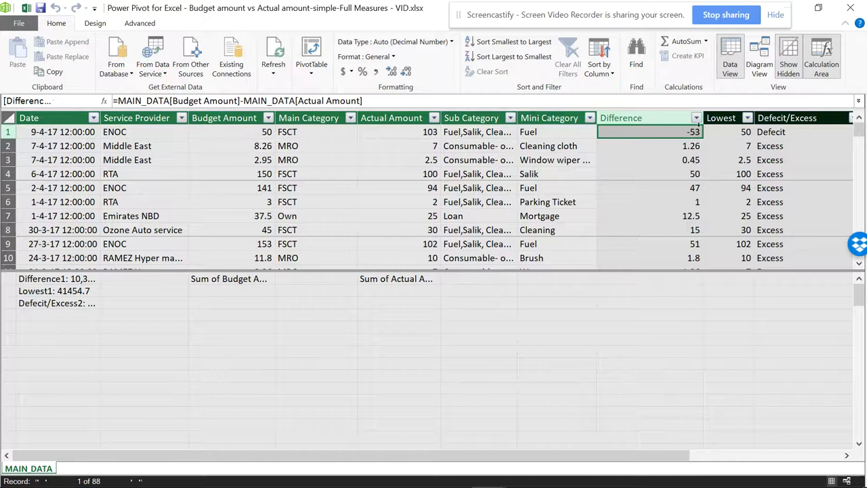
left_click(67, 281)
left_click(230, 281)
left_click(391, 286)
left_click(57, 291)
left_click(64, 305)
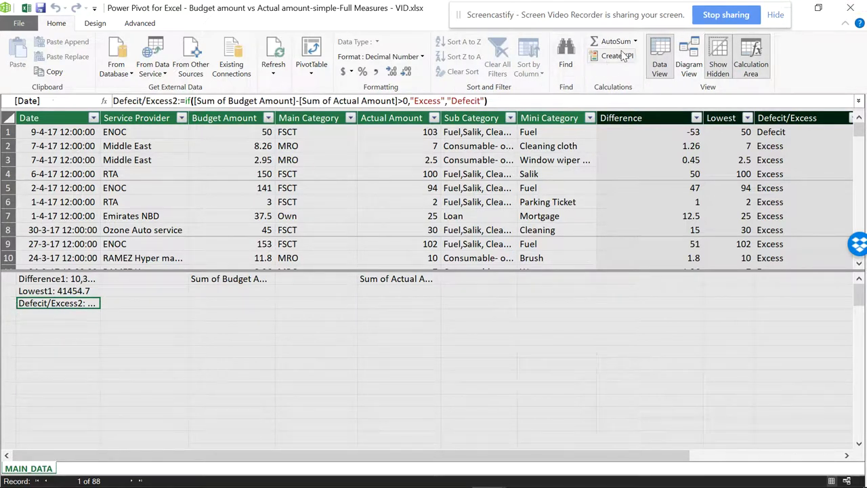
left_click(849, 8)
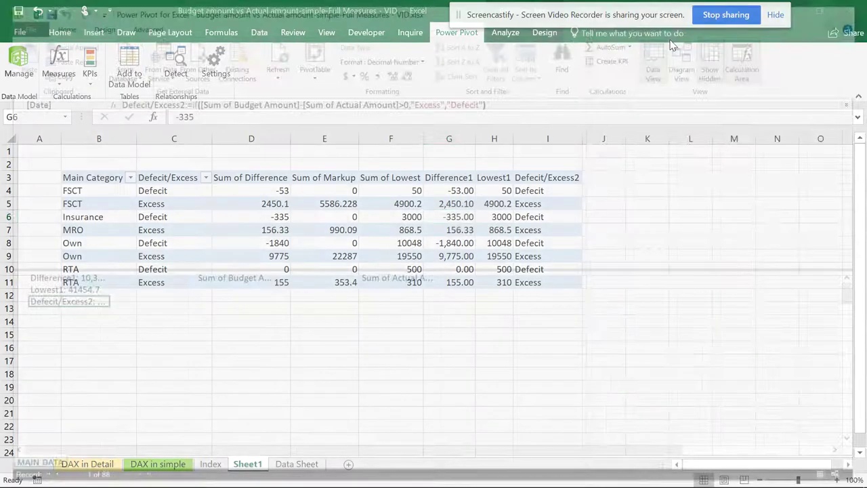
View the workbook's list of measures and their formulas, and close it
left_click(67, 84)
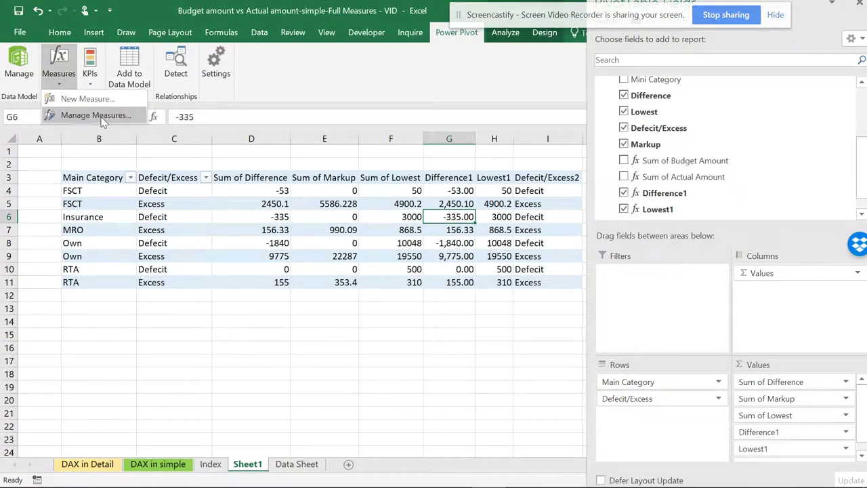
left_click(98, 115)
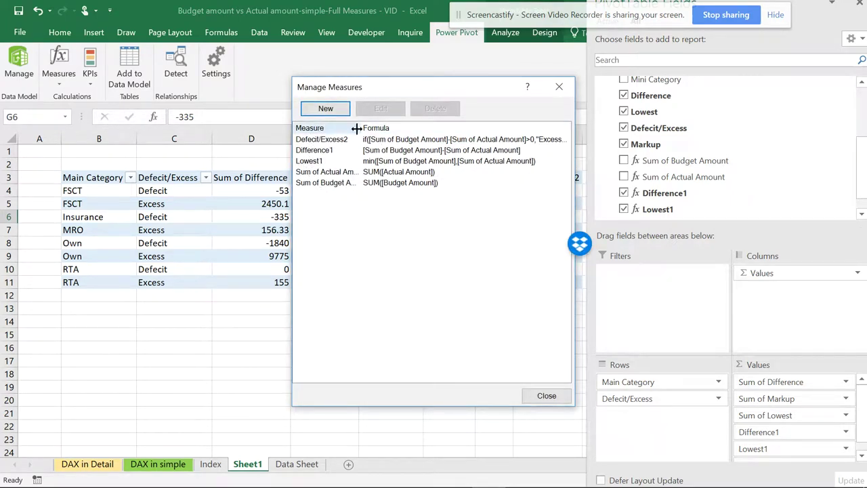
left_click(546, 397)
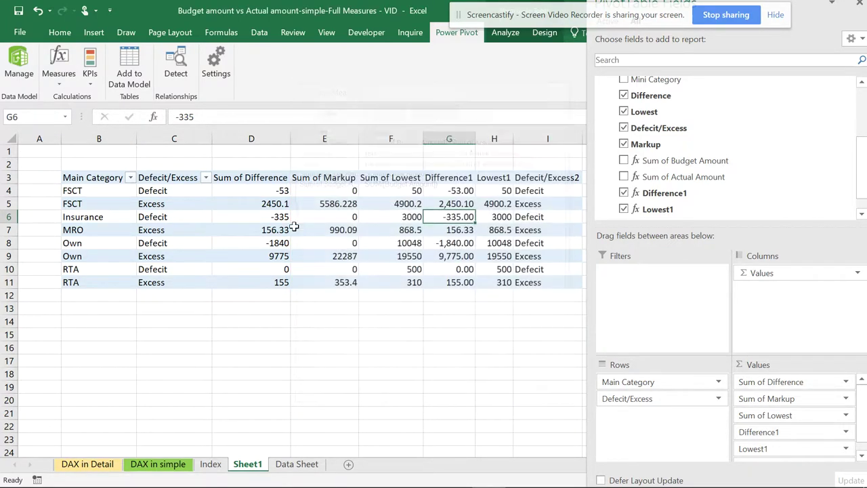
View the workbook's list of KPIs, close it, and look over the available KPI commands
left_click(91, 73)
left_click(124, 117)
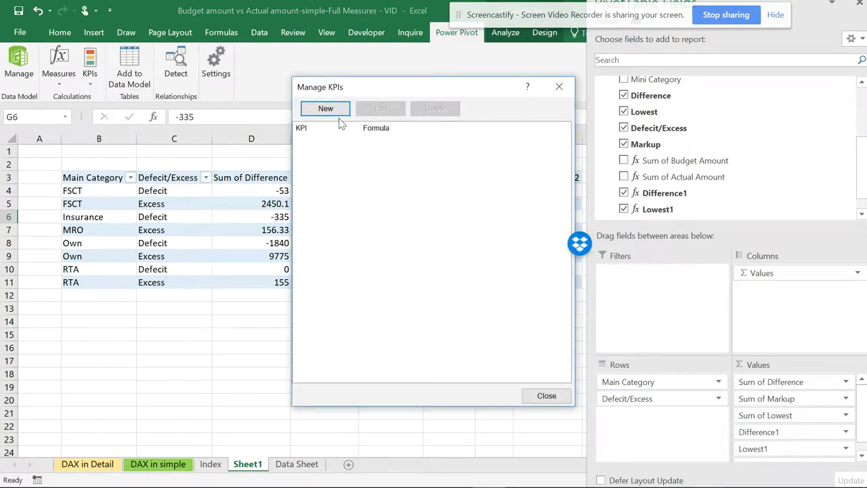
left_click(556, 88)
left_click(89, 85)
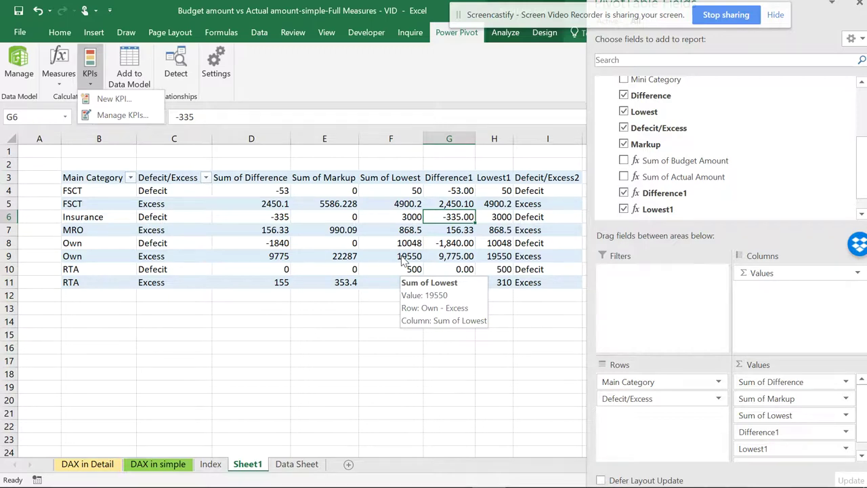
left_click(411, 307)
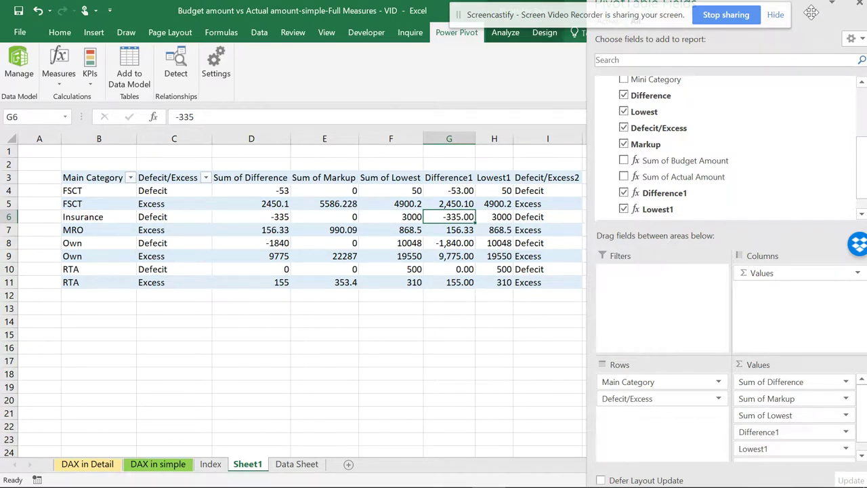
Preview the conditional formatting data bars and icon sets on the Insurance row's Difference1 value
left_click(68, 34)
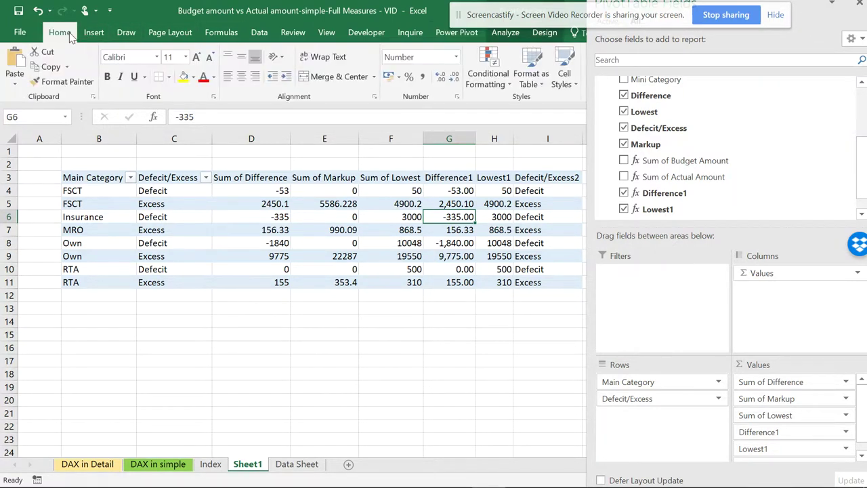
left_click(502, 84)
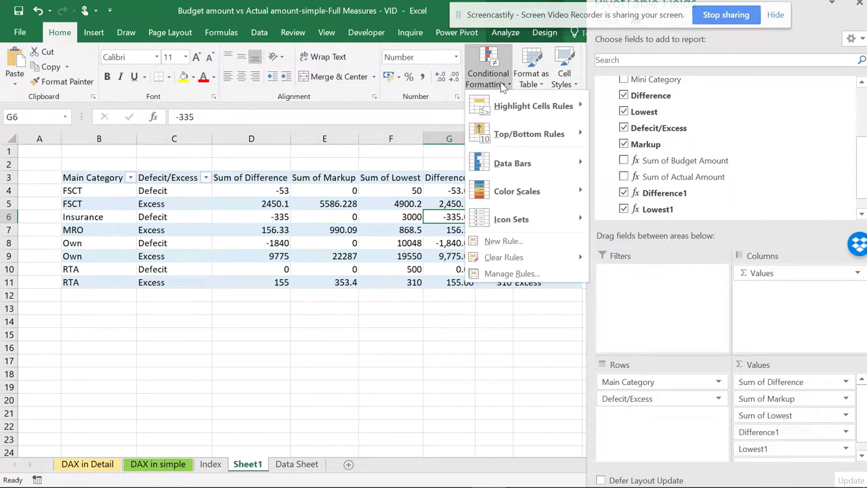
mouse_move(543, 155)
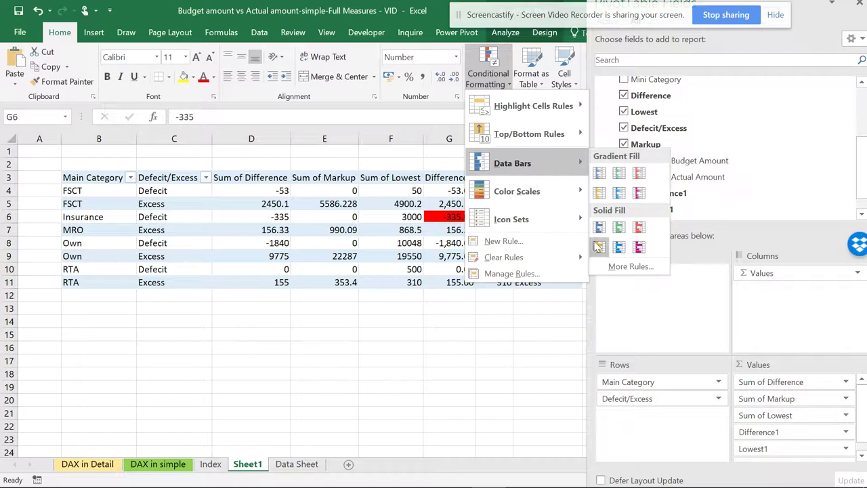
mouse_move(572, 223)
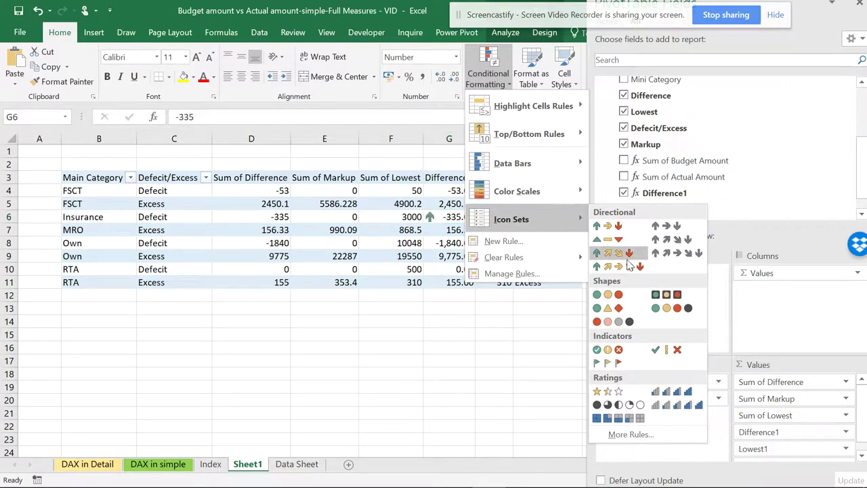
Preview color scales, icon sets, data bars and top/bottom rules on the Sum of Markup values in E4:E11 without applying any
left_click(329, 189)
left_click_drag(329, 193, 328, 280)
left_click(488, 75)
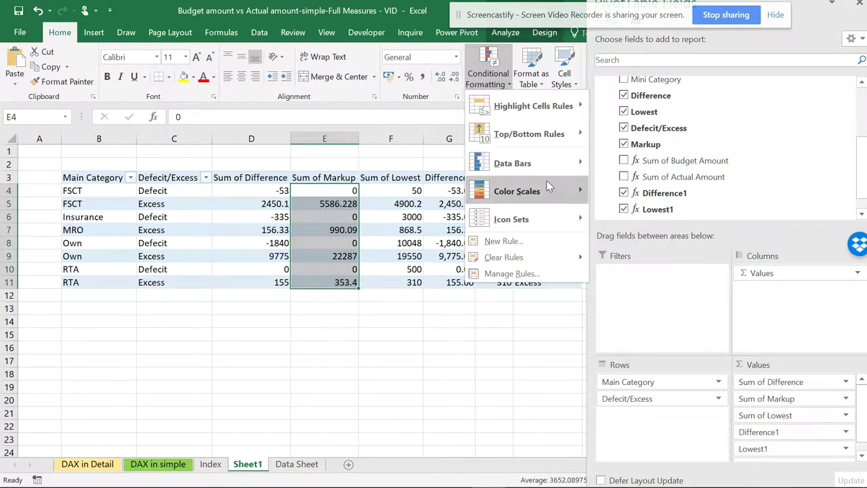
mouse_move(550, 187)
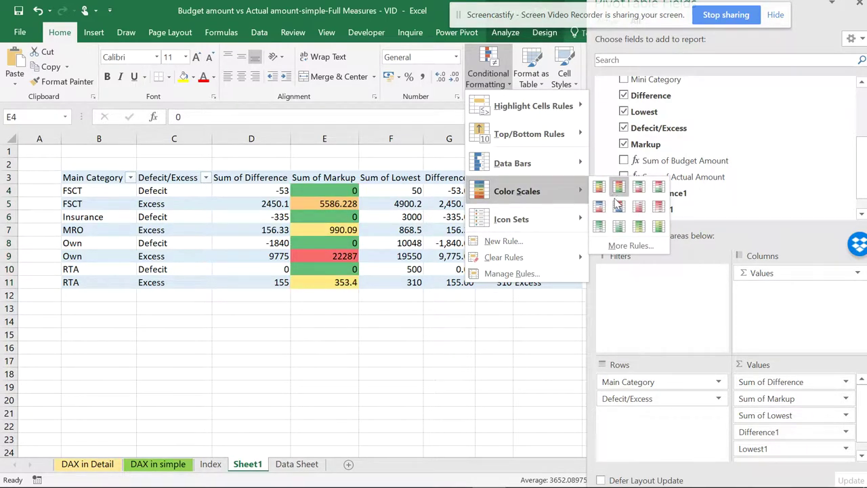
mouse_move(542, 218)
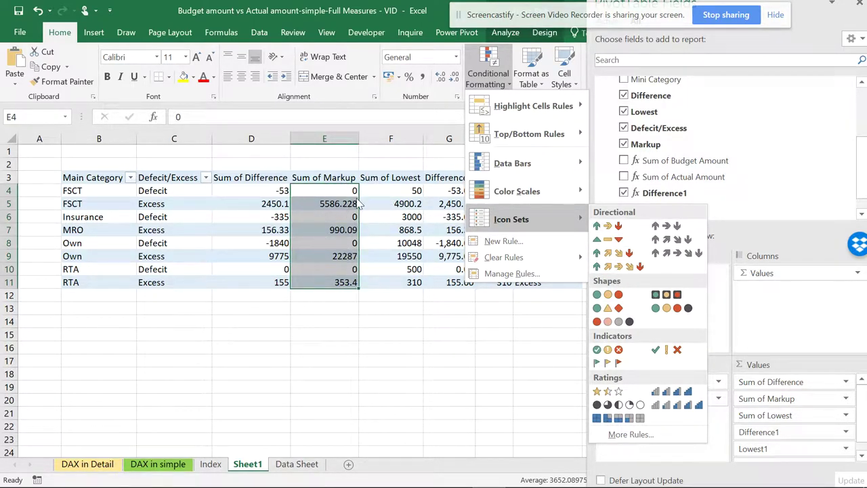
mouse_move(577, 190)
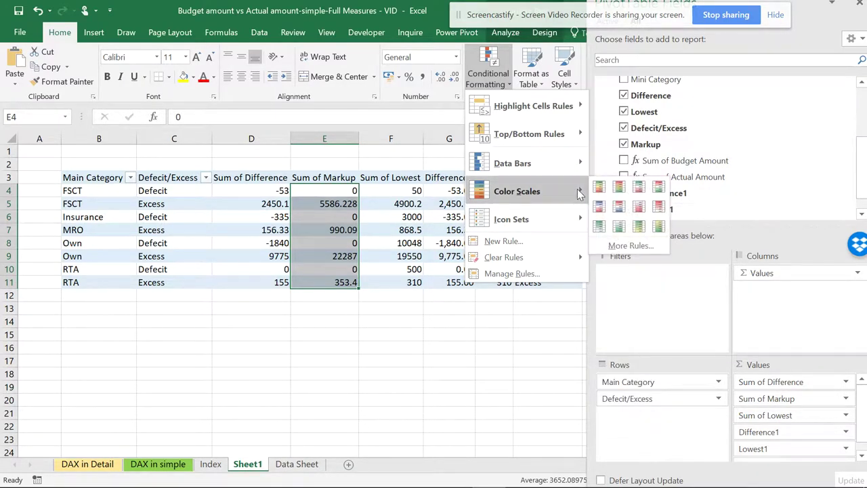
mouse_move(579, 159)
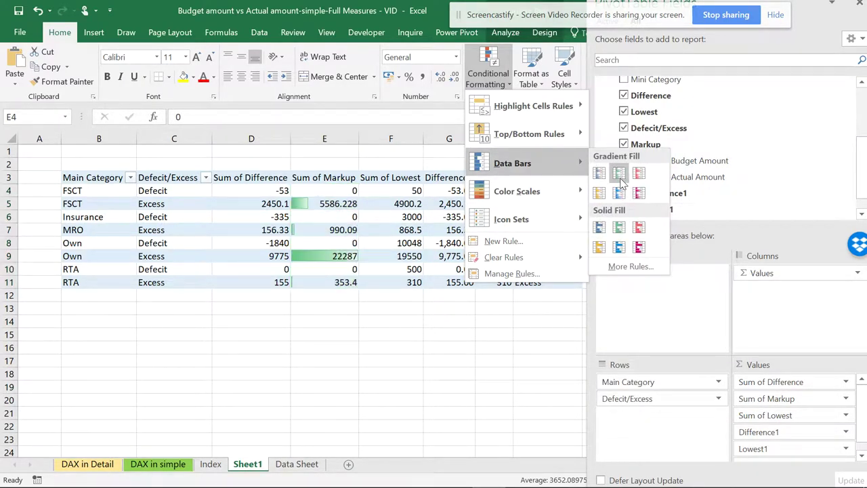
mouse_move(559, 131)
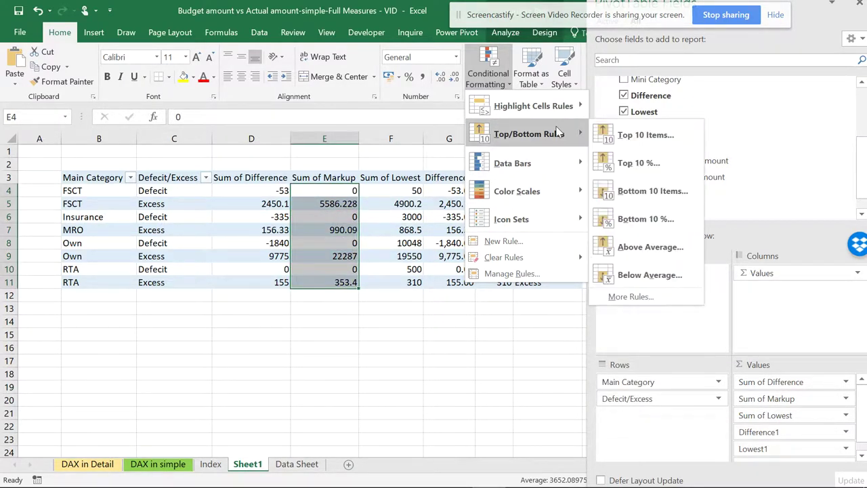
left_click(440, 342)
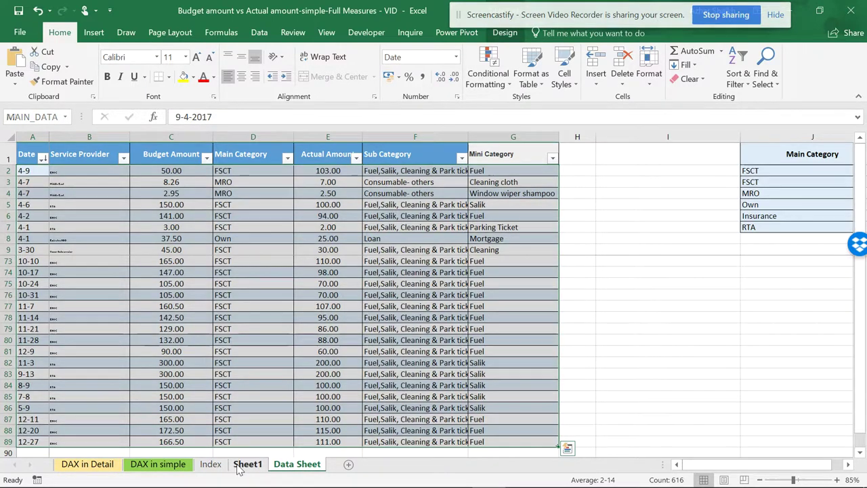
Review the KPI terms VALUE, GOAL and STATUS on the Index sheet and the measures in the Sheet1 pivot field list
left_click(239, 465)
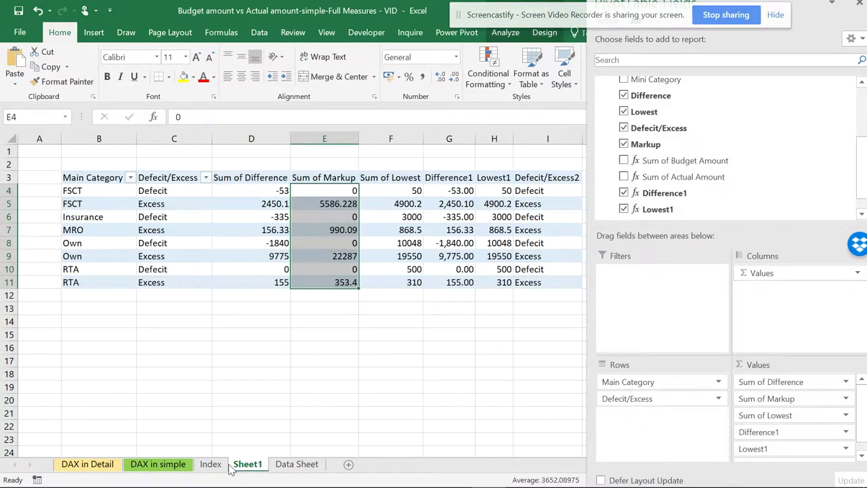
left_click(212, 464)
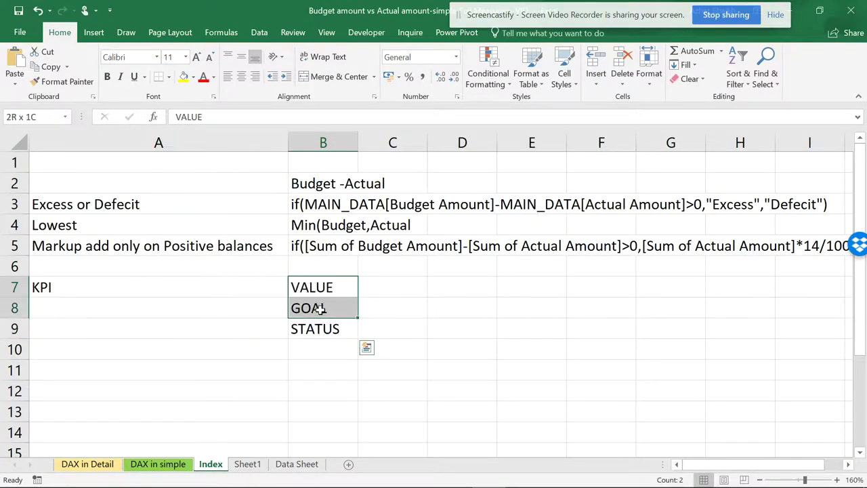
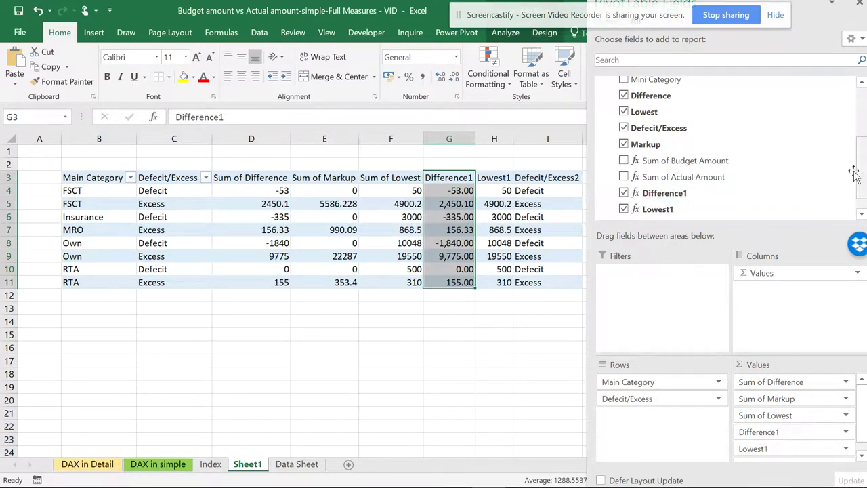
scroll(856, 170, "down", 1)
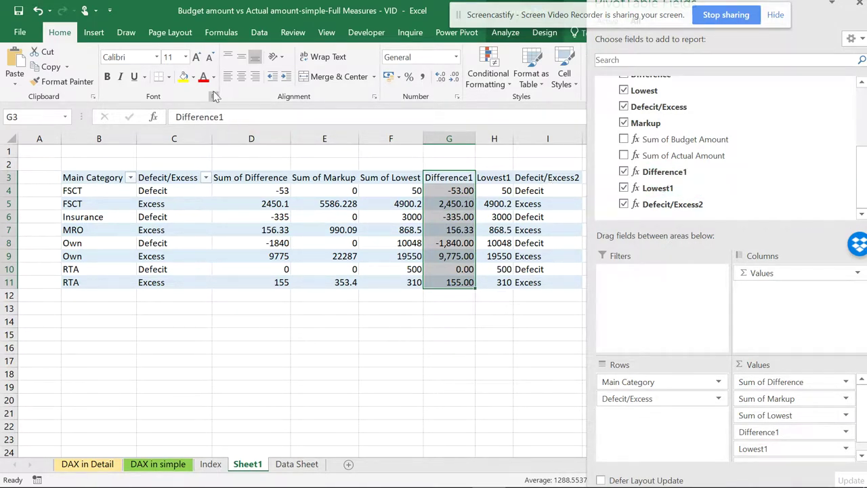
Start a new Power Pivot KPI from the pivot table with Difference1 as its base field
left_click(446, 178)
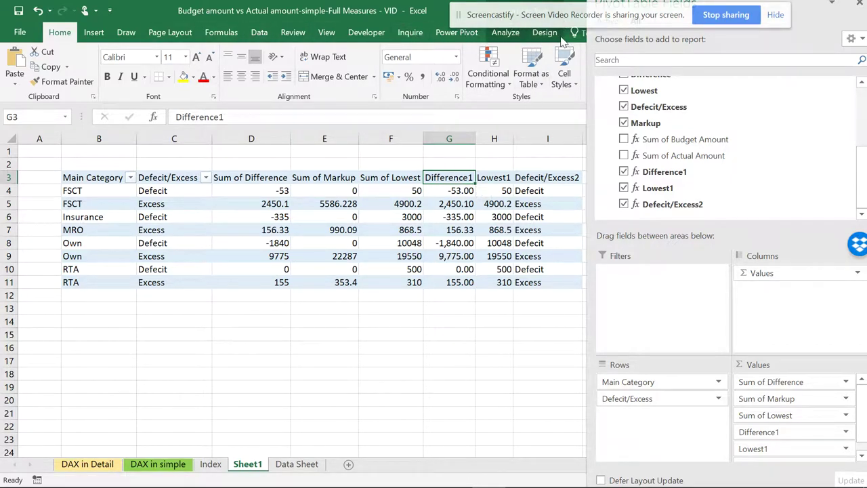
left_click(456, 32)
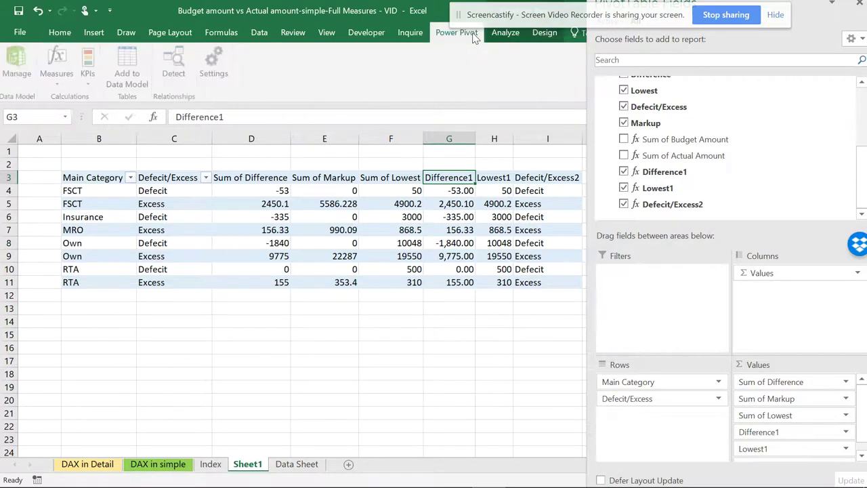
left_click(92, 81)
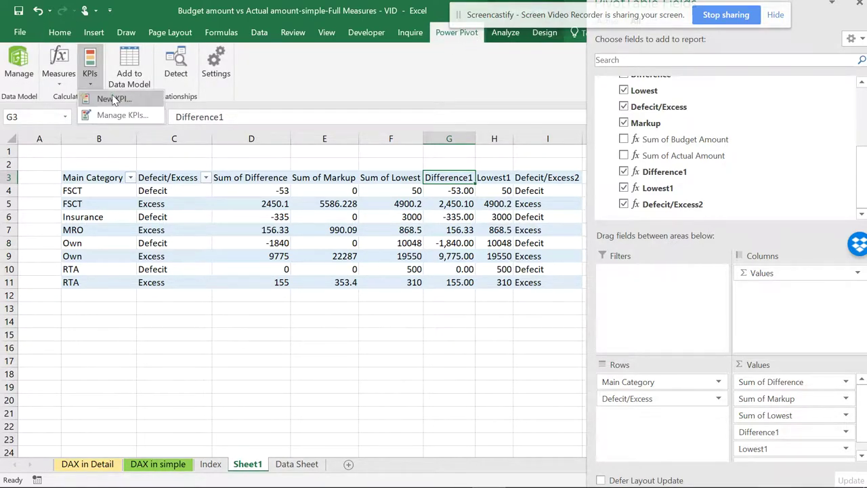
left_click(278, 149)
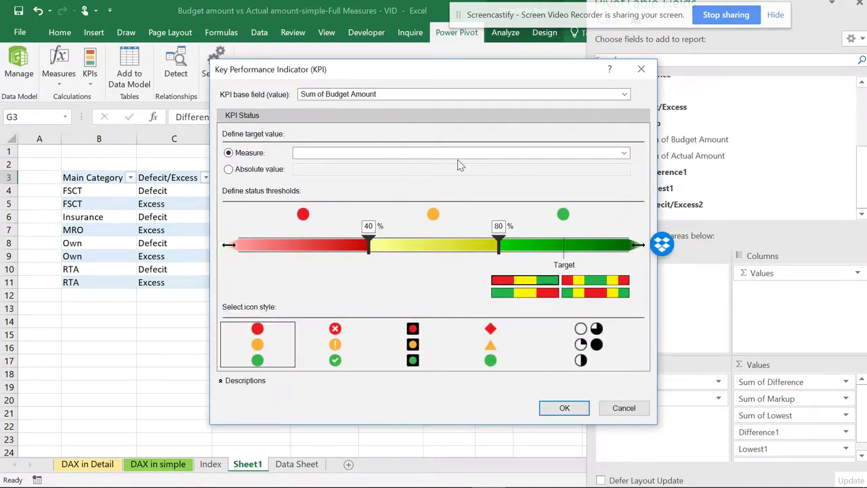
left_click(626, 94)
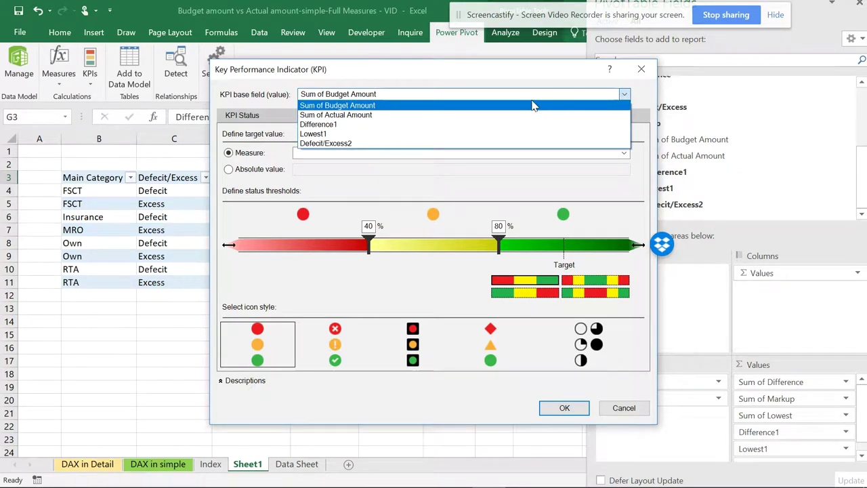
left_click(330, 125)
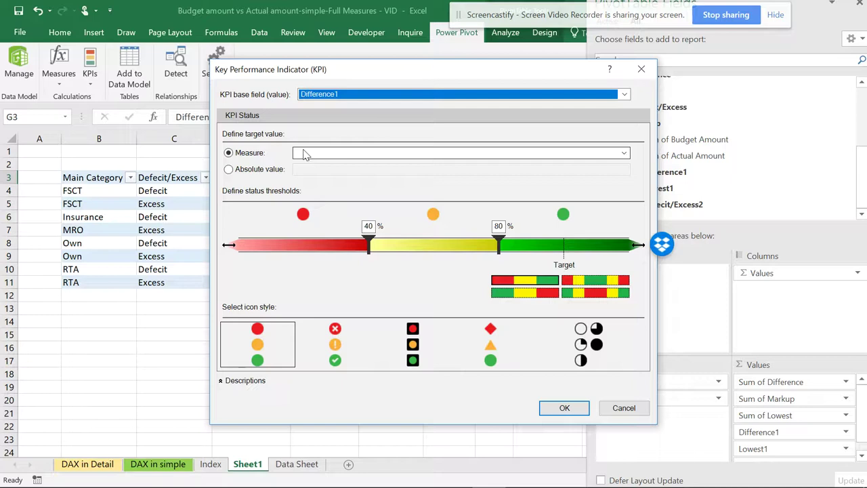
Define the KPI target as an absolute value of 10000
left_click(254, 169)
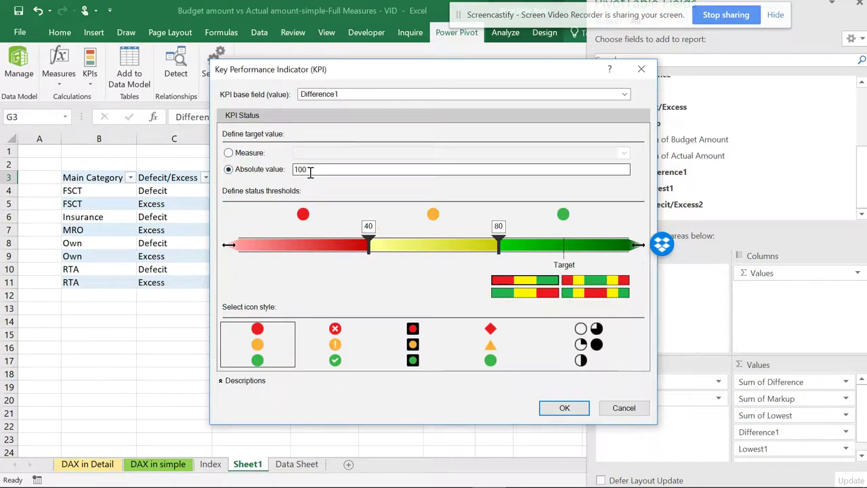
left_click_drag(385, 77, 674, 144)
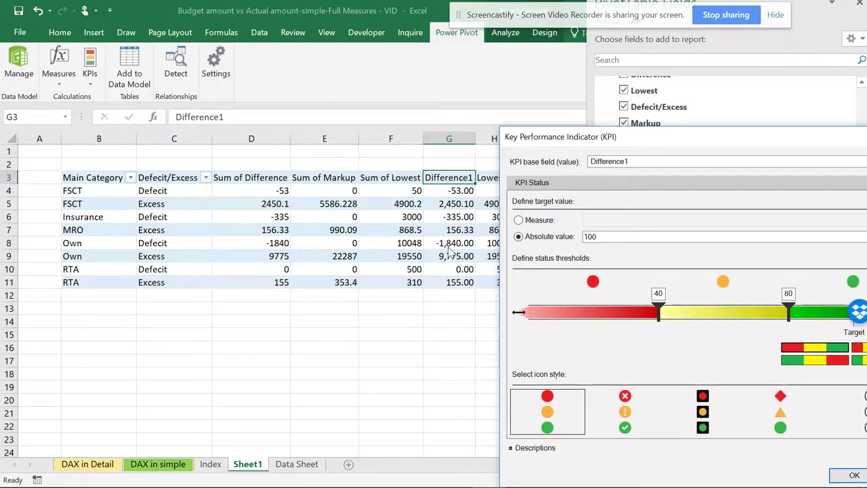
left_click_drag(657, 139, 326, 69)
left_click(275, 173)
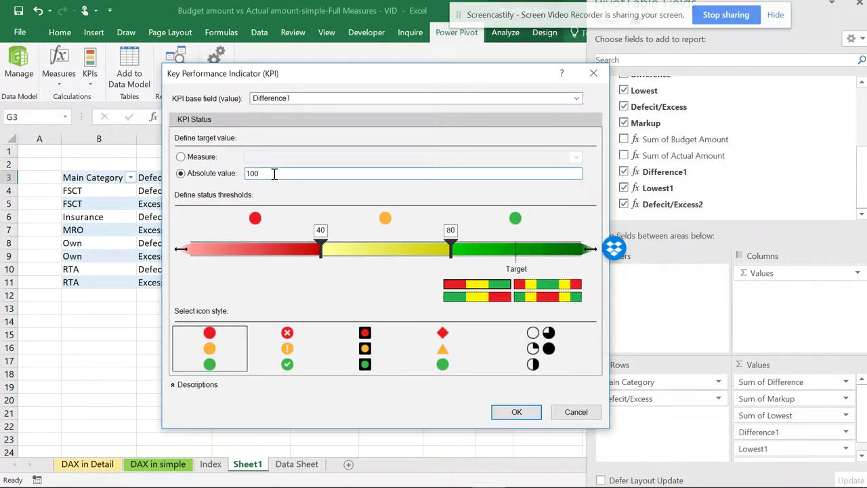
type("00")
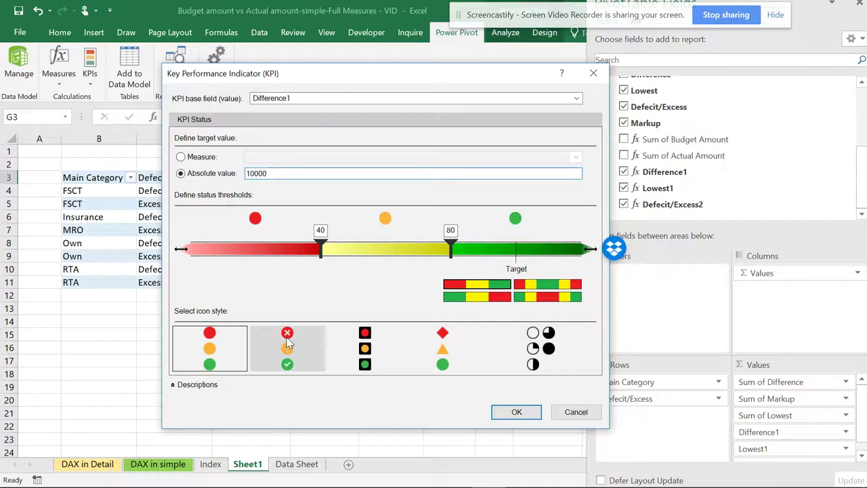
Compare the available KPI icon styles and choose the circled cross, exclamation mark and check mark set
left_click(377, 338)
left_click(436, 344)
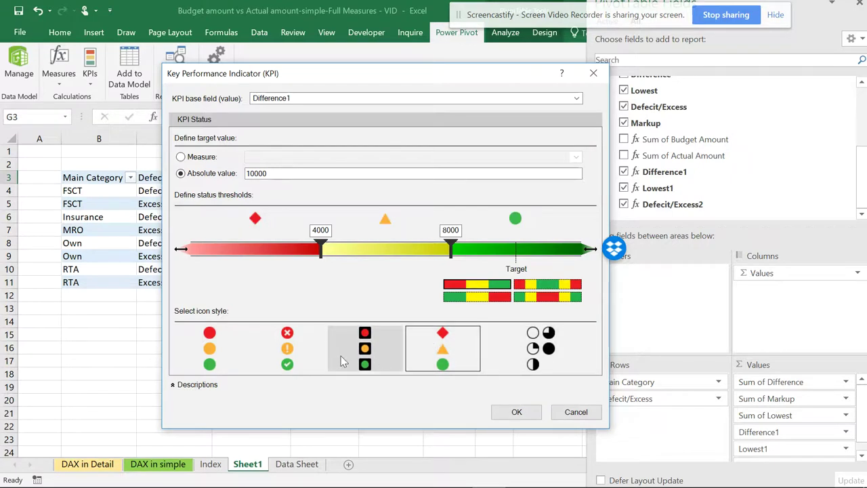
left_click(523, 357)
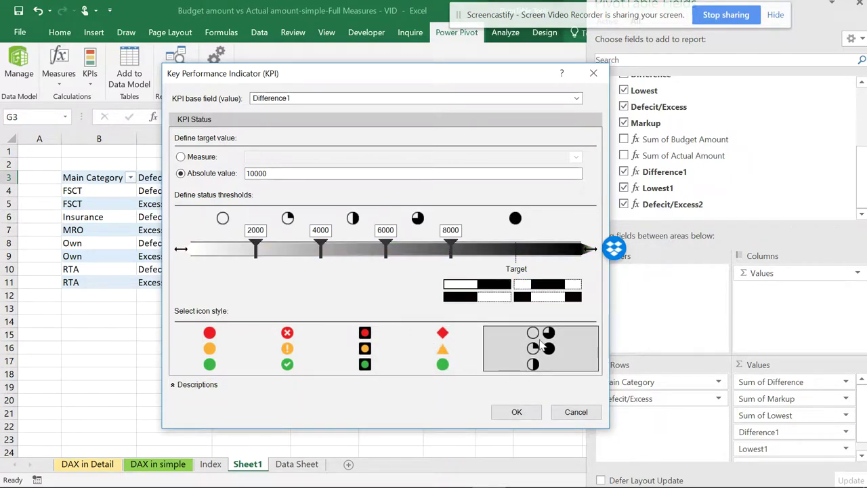
left_click(296, 342)
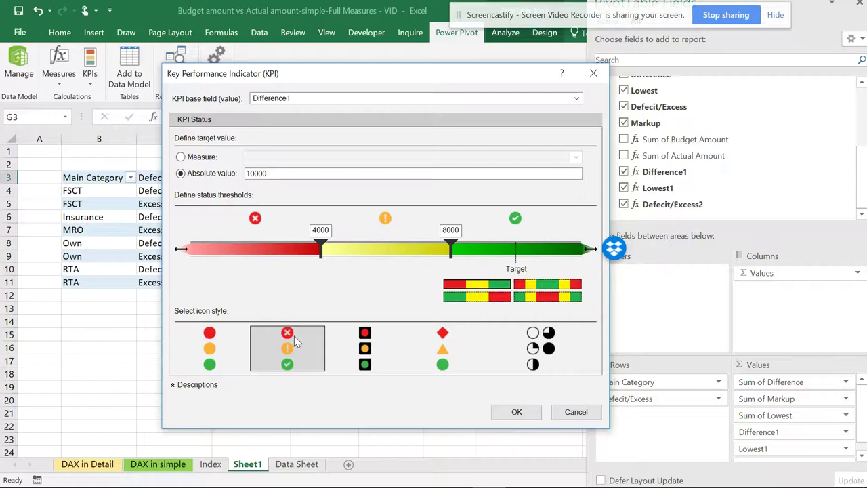
Try moving the KPI status thresholds to 4750 and 8500
left_click_drag(320, 245, 361, 250)
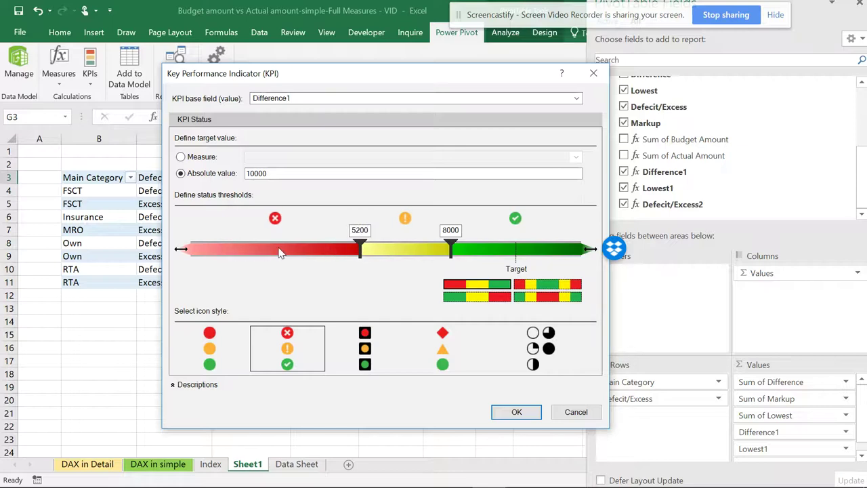
mouse_move(360, 247)
left_mouse_down()
mouse_move(330, 246)
mouse_move(346, 249)
left_mouse_up()
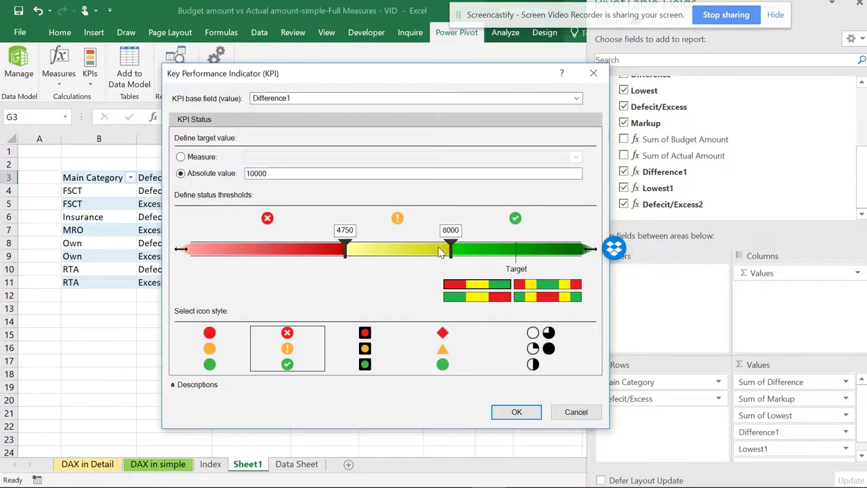
mouse_move(452, 248)
left_mouse_down()
mouse_move(478, 247)
mouse_move(468, 245)
left_mouse_up()
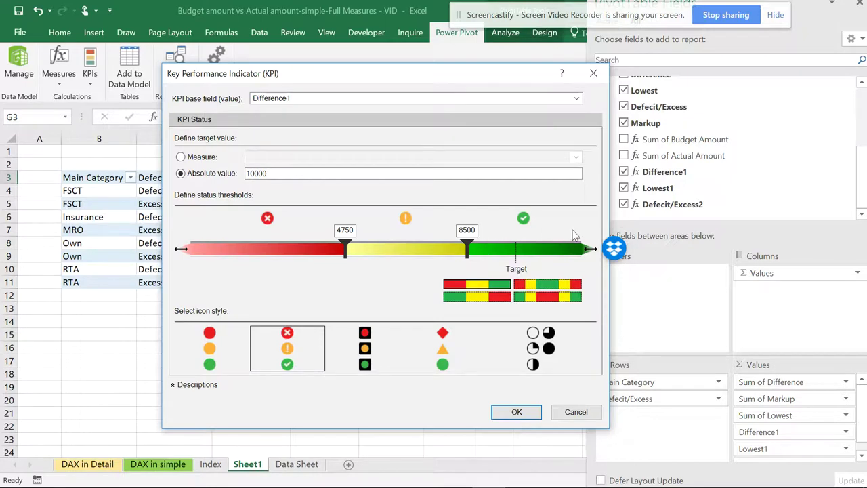
Compare the threshold color patterns, choose red-yellow-green with thresholds of 4000 and 8000, and create the KPI
left_click(490, 287)
left_click(531, 288)
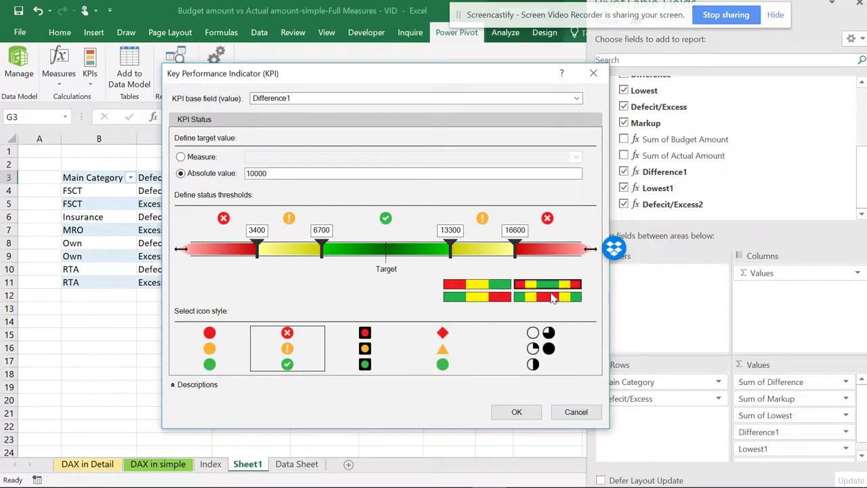
left_click(498, 305)
left_click(541, 305)
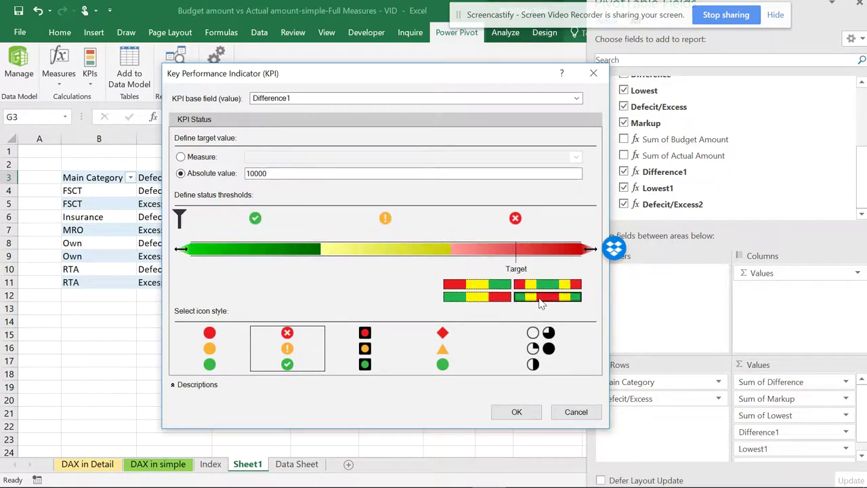
left_click(497, 288)
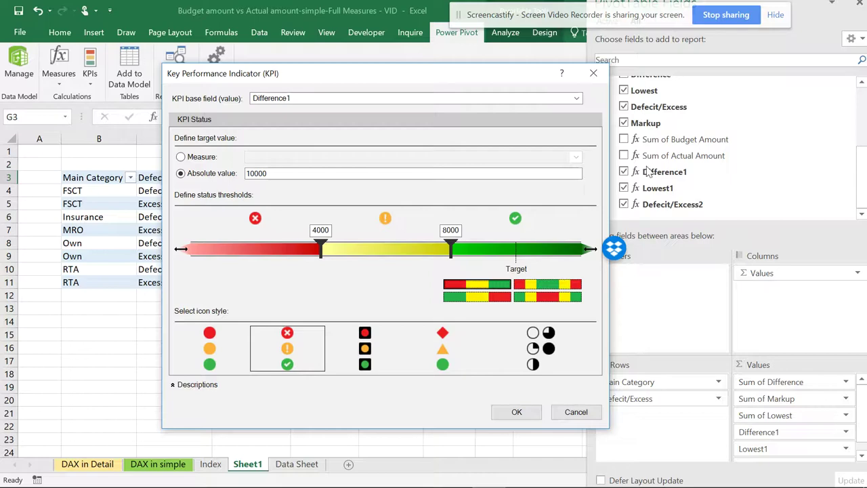
left_click(529, 412)
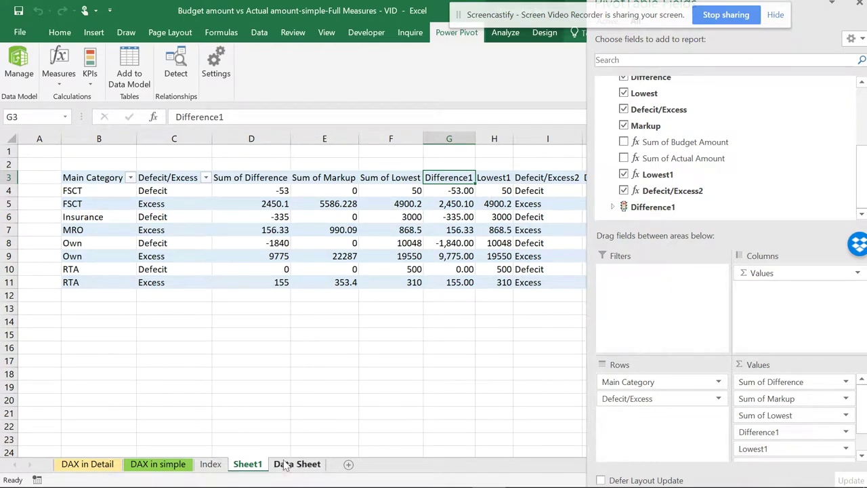
Check the VALUE, GOAL and STATUS notes on the Index sheet and return to the pivot table on Sheet1
left_click(215, 464)
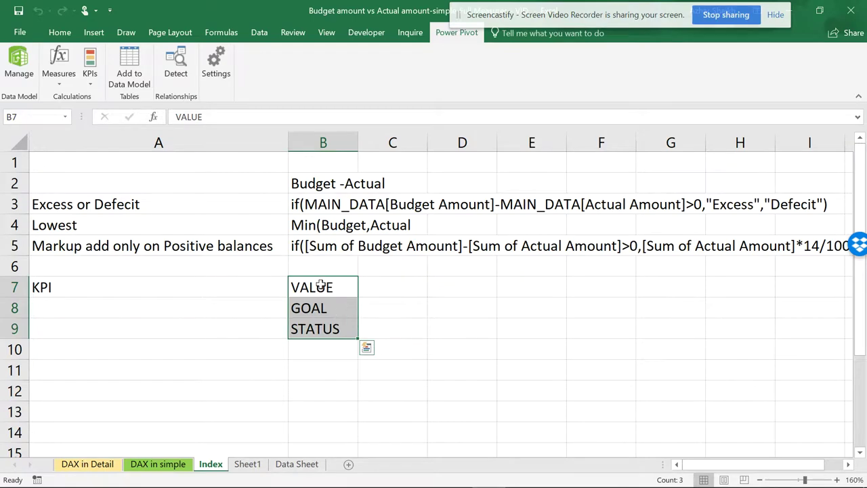
left_click(298, 464)
left_click(258, 468)
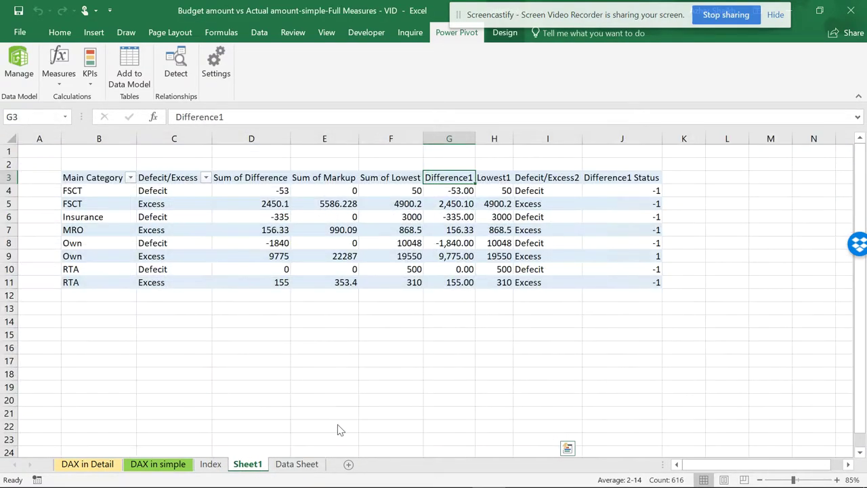
Expand the Difference1 KPI, remove its Status from the pivot table, and add Goal and Status as columns
left_click(613, 212)
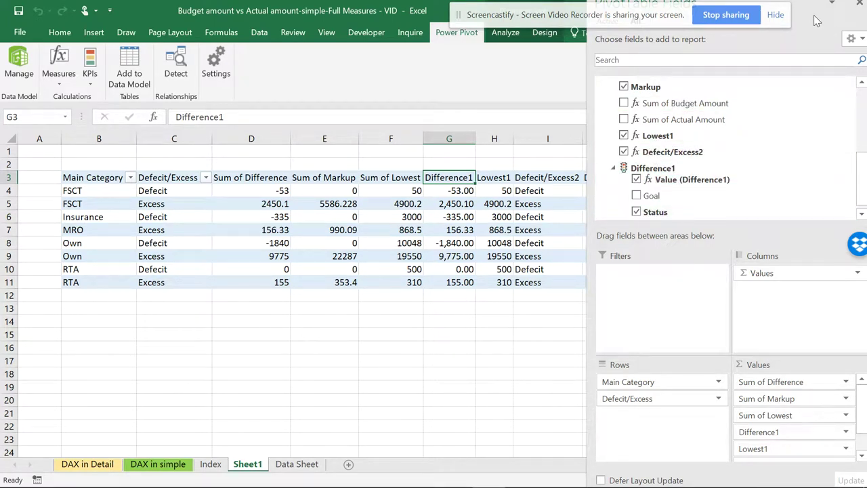
left_click_drag(810, 12, 420, 105)
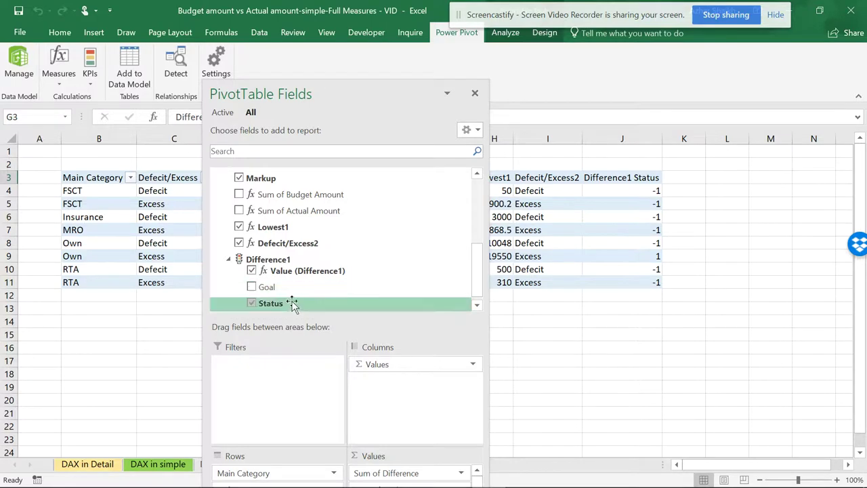
left_click(252, 303)
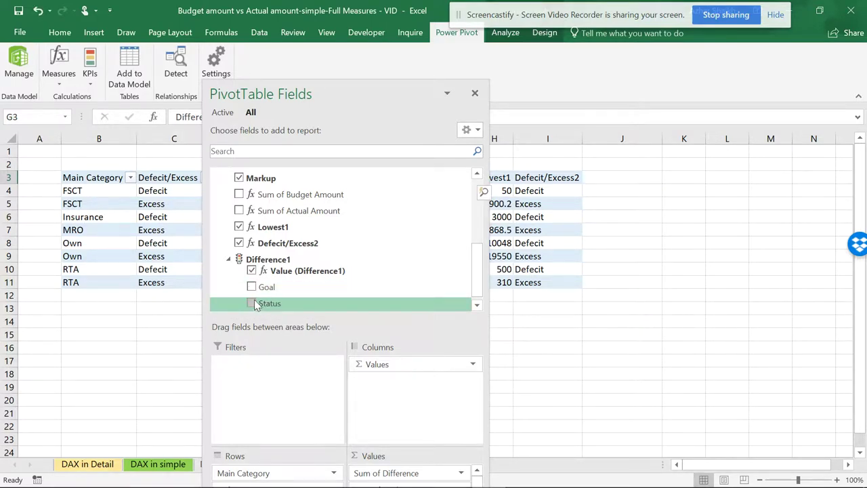
left_click(252, 287)
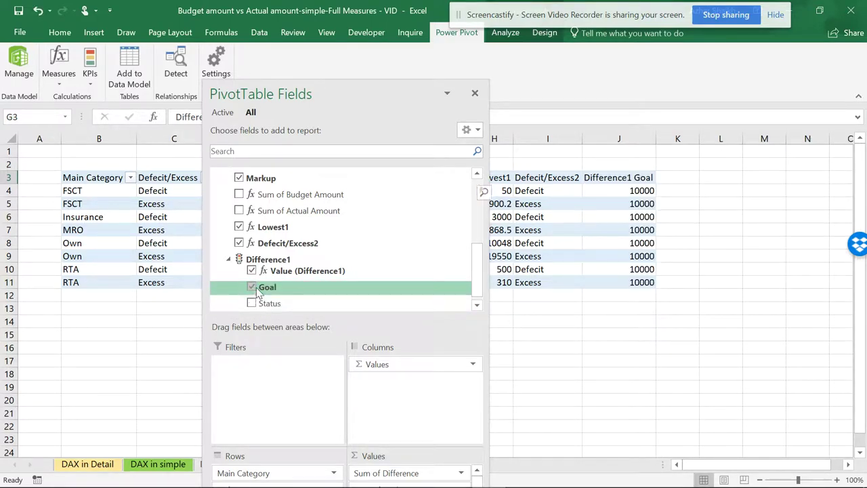
left_click(252, 304)
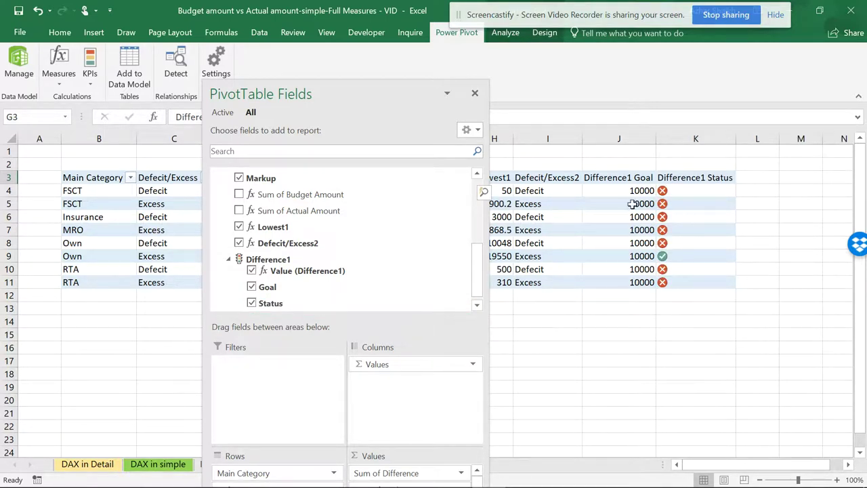
left_click(687, 206)
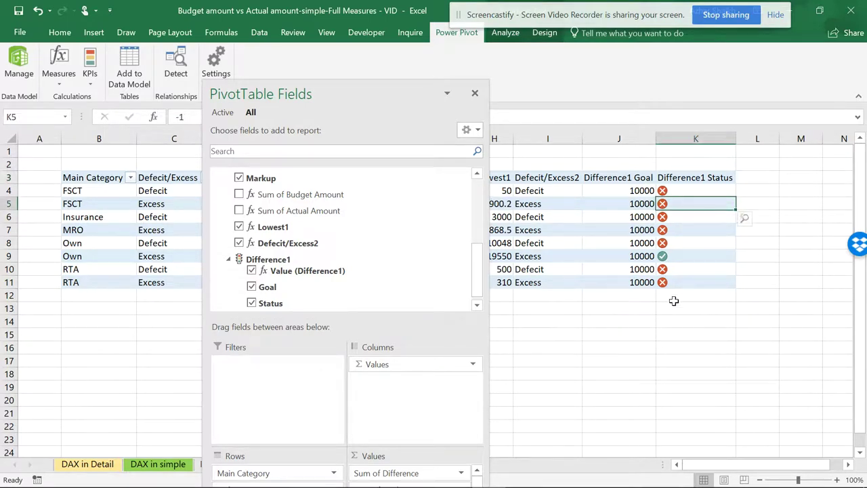
left_click(649, 336)
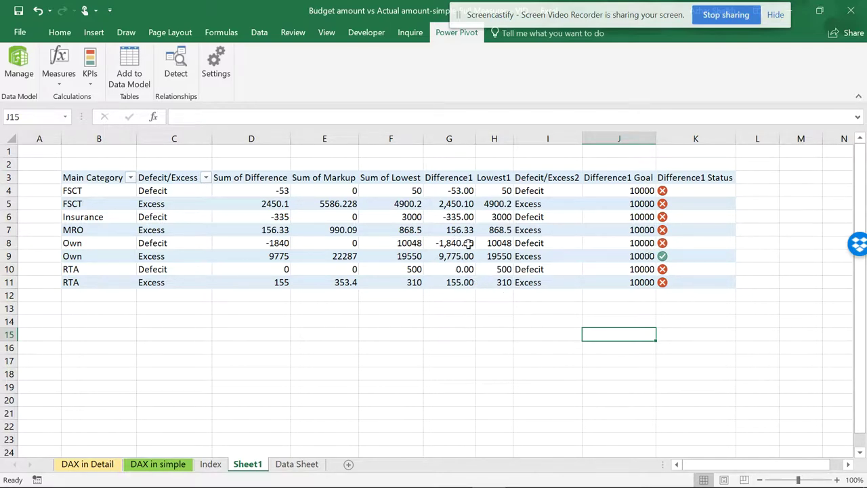
Open the existing Difference1 KPI for editing from the workbook's list of KPIs
left_click(94, 84)
left_click(128, 114)
left_click(382, 142)
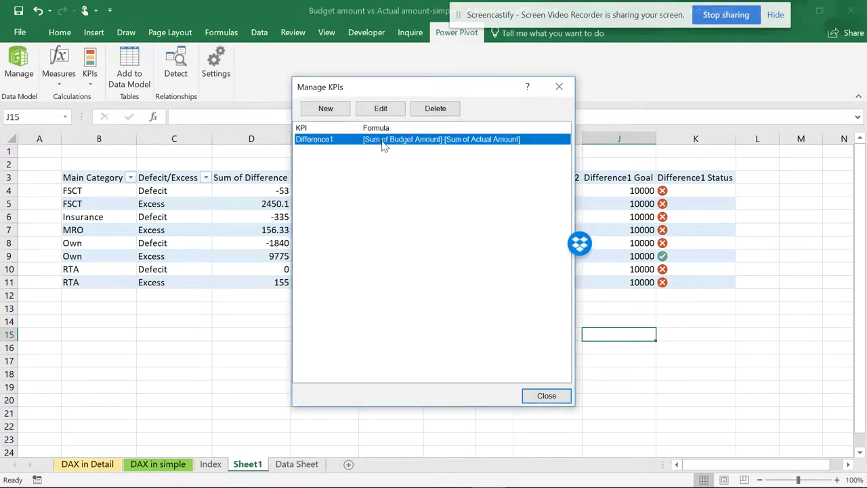
left_click(380, 108)
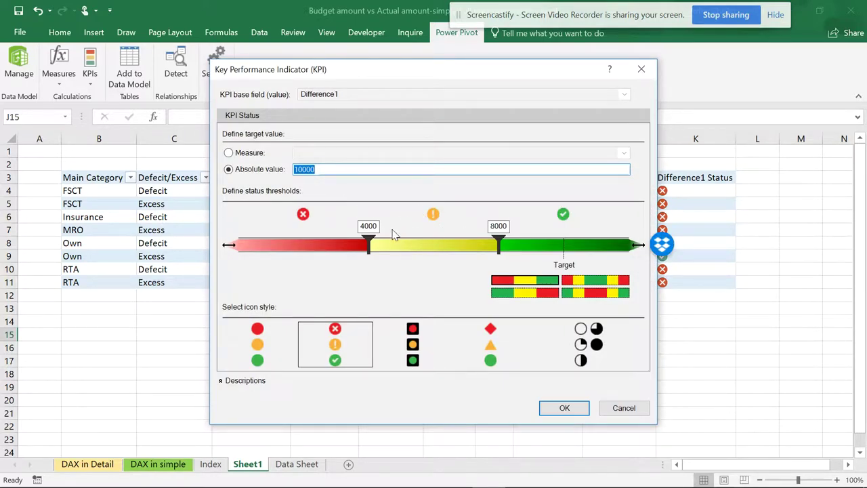
Set the Difference1 KPI's status thresholds to 0 and 4000, save it and close the list of KPIs
left_click_drag(368, 227, 344, 244)
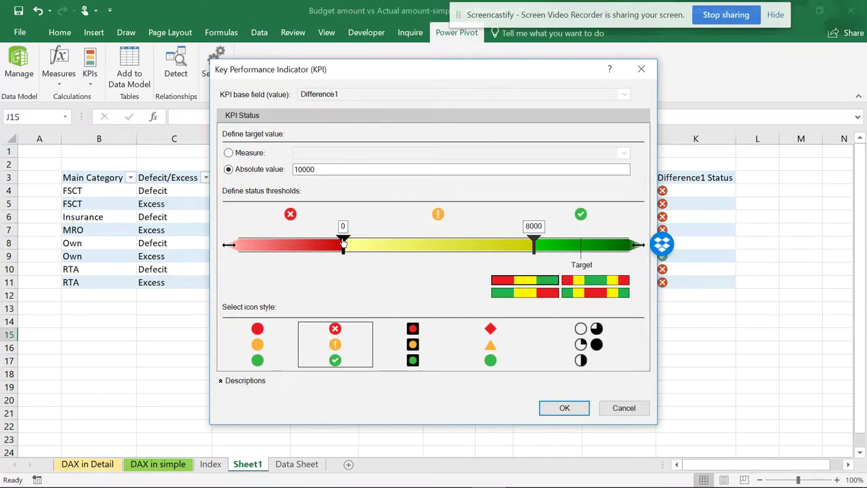
left_click_drag(537, 241, 440, 243)
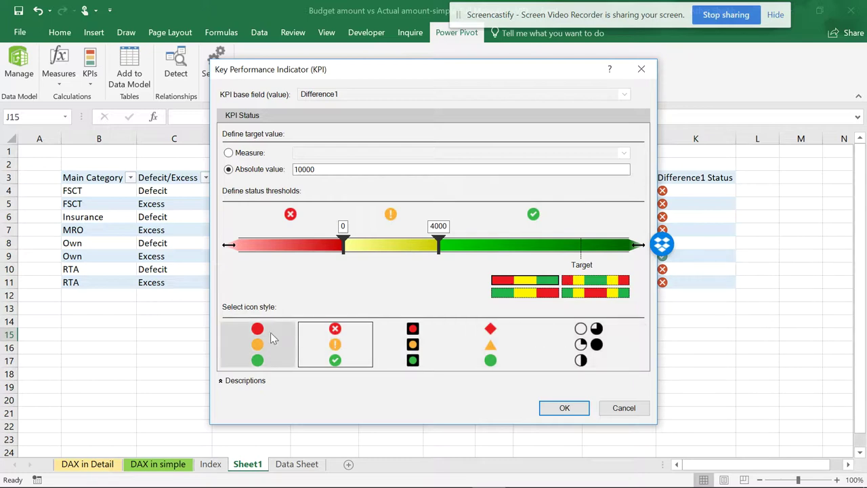
left_click(564, 407)
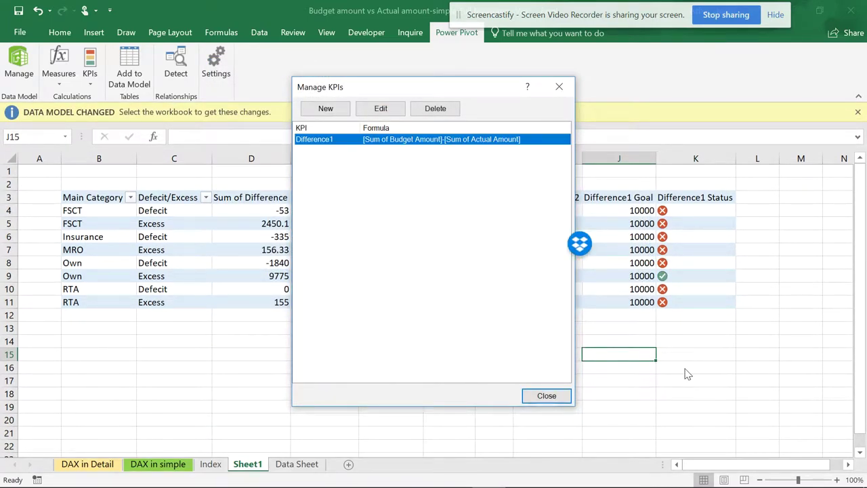
left_click(546, 396)
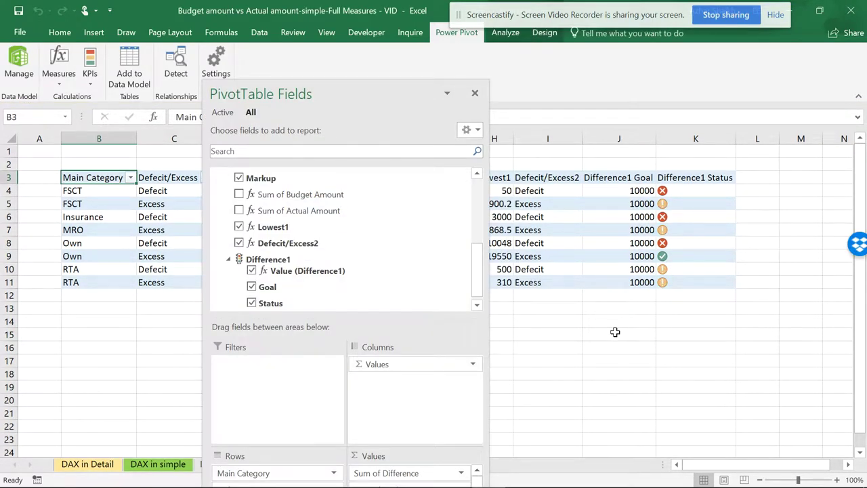
Check the Difference1 values against their status icons and remove the KPI's Goal column from the pivot table
left_click(615, 331)
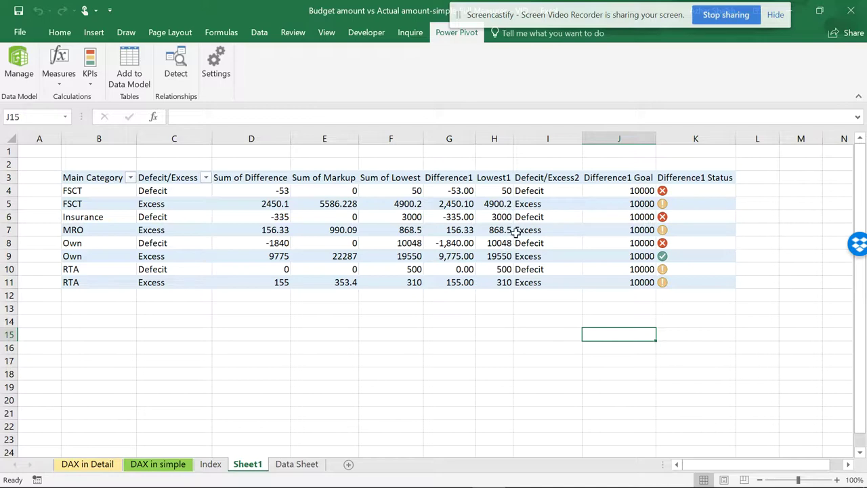
left_click(505, 192)
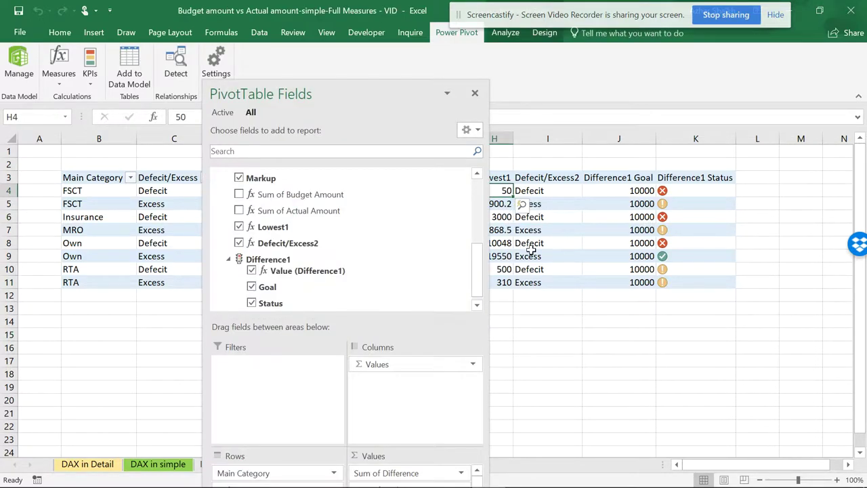
left_click(531, 256)
left_click(556, 325)
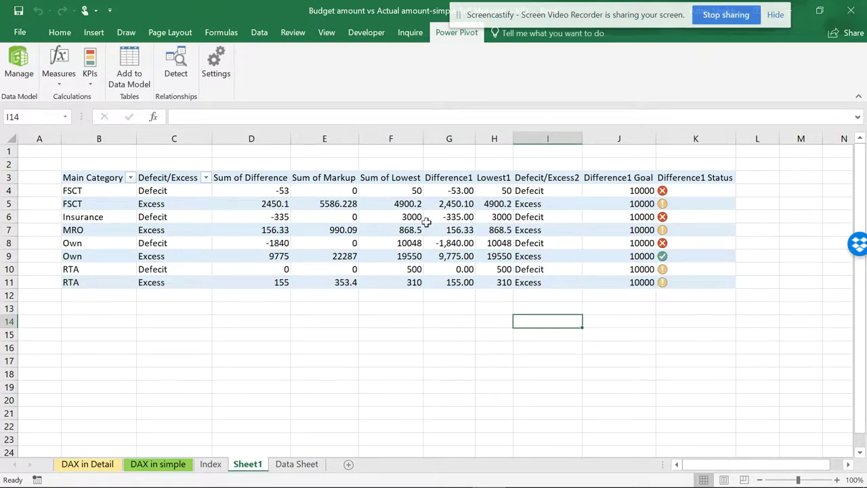
left_click(637, 203)
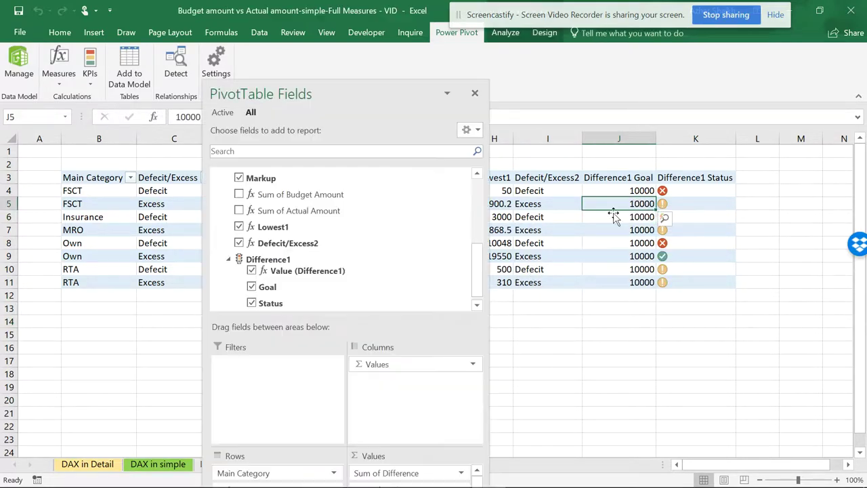
left_click(252, 287)
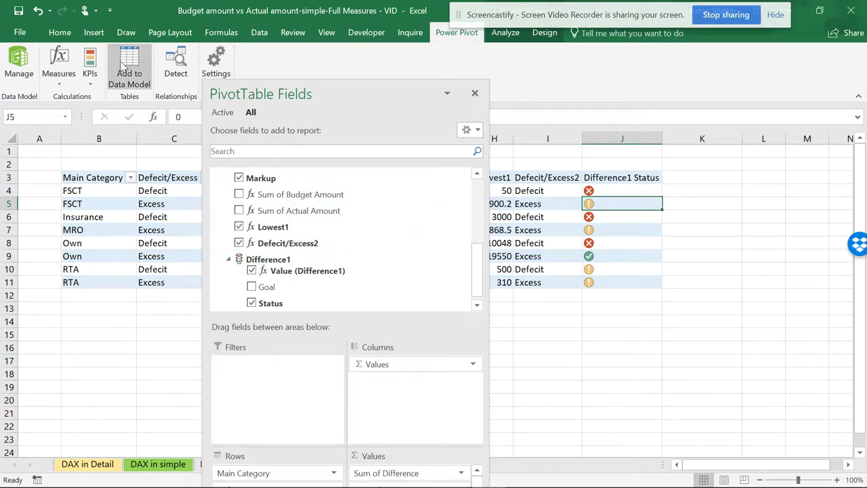
Start a new KPI from the workbook's list of KPIs with Lowest1 as its base field
left_click(90, 85)
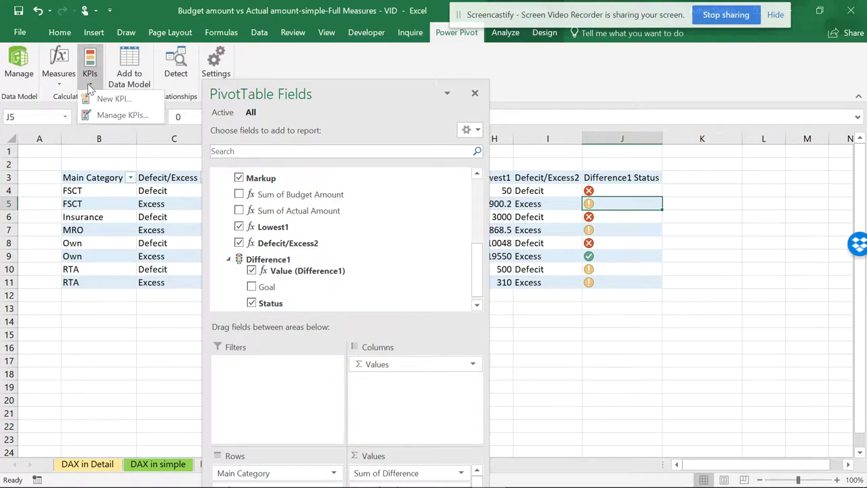
left_click(125, 114)
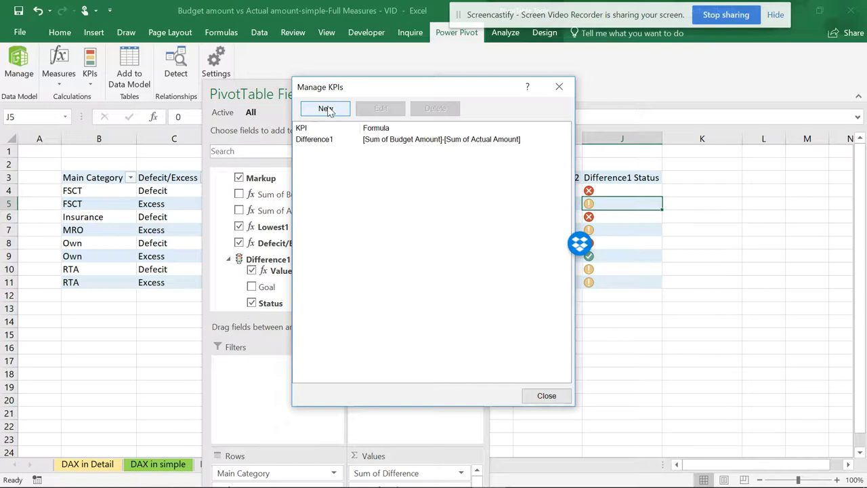
left_click(327, 110)
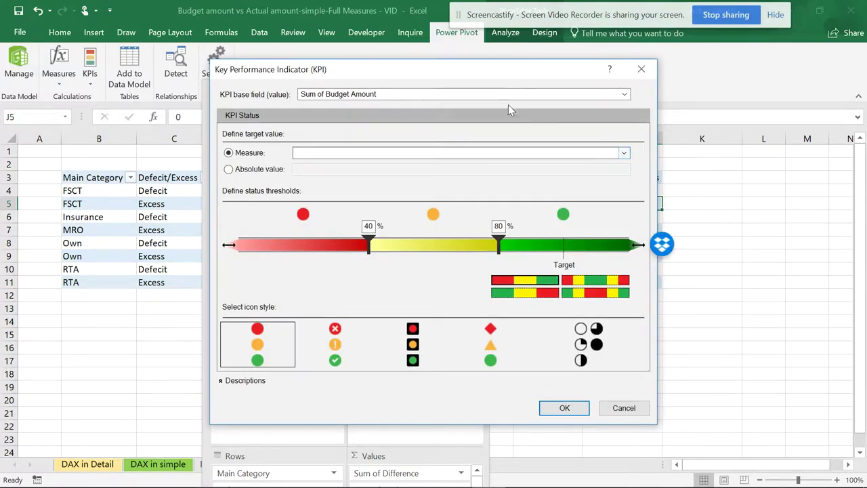
left_click_drag(485, 73, 691, 94)
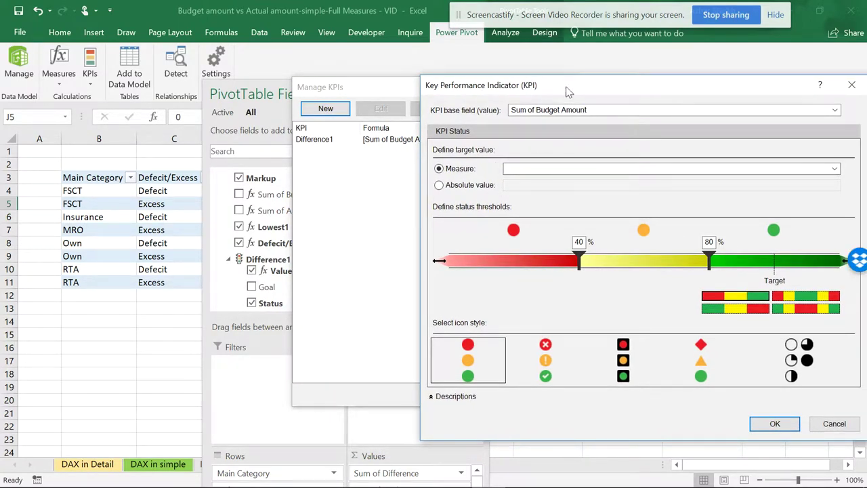
left_click_drag(568, 92, 362, 89)
left_click(630, 109)
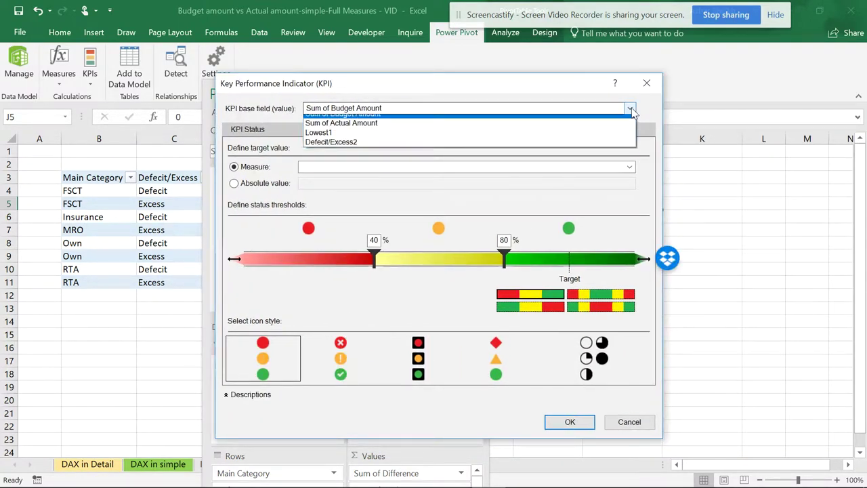
left_click(431, 138)
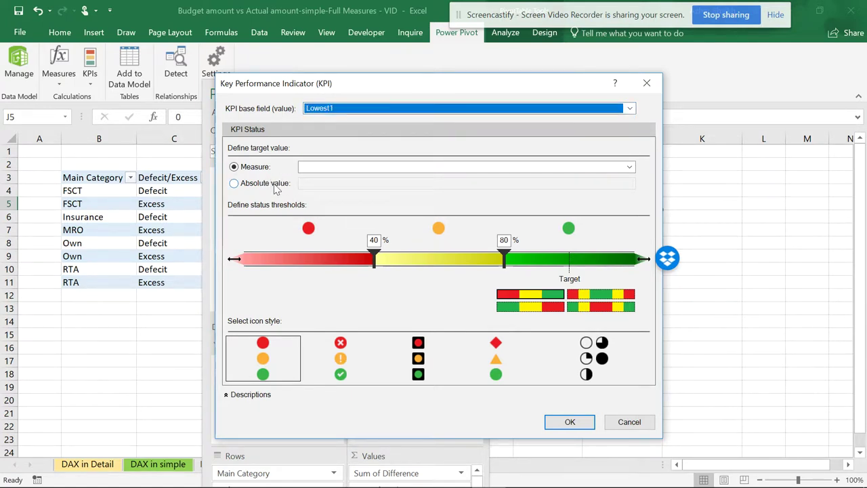
Define the Lowest1 KPI's target as an absolute value of 10000
left_click(330, 170)
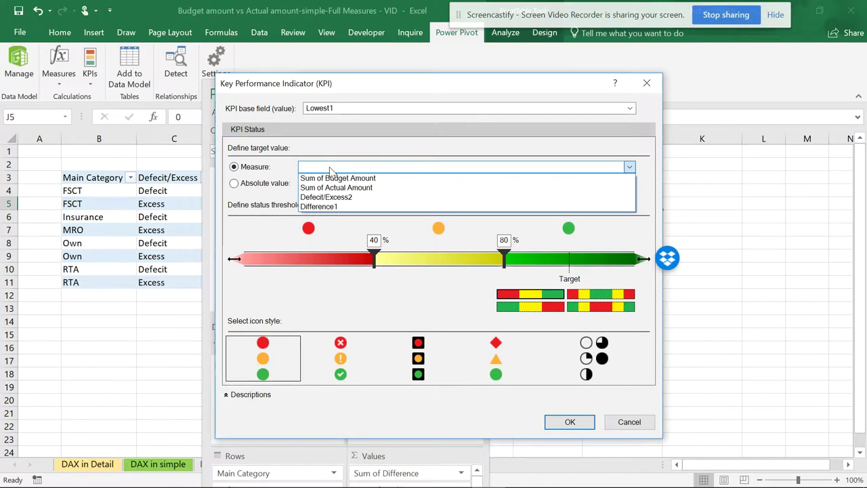
left_click(330, 168)
left_click(245, 187)
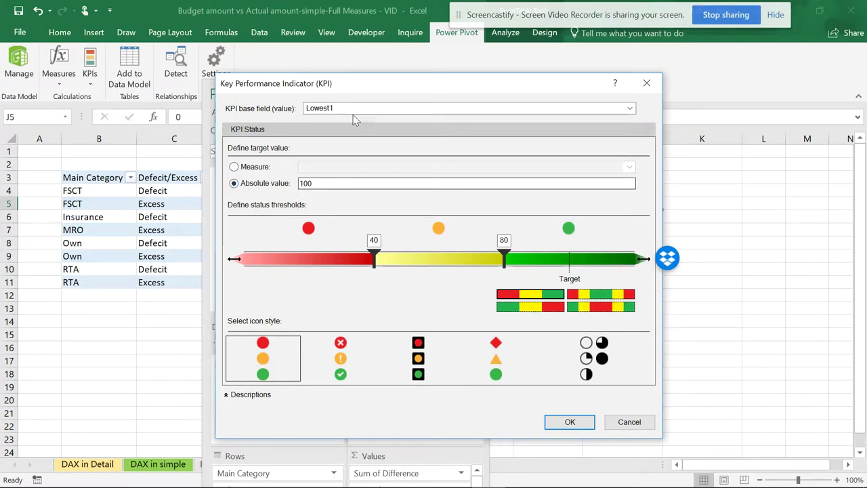
left_click_drag(344, 87, 382, 88)
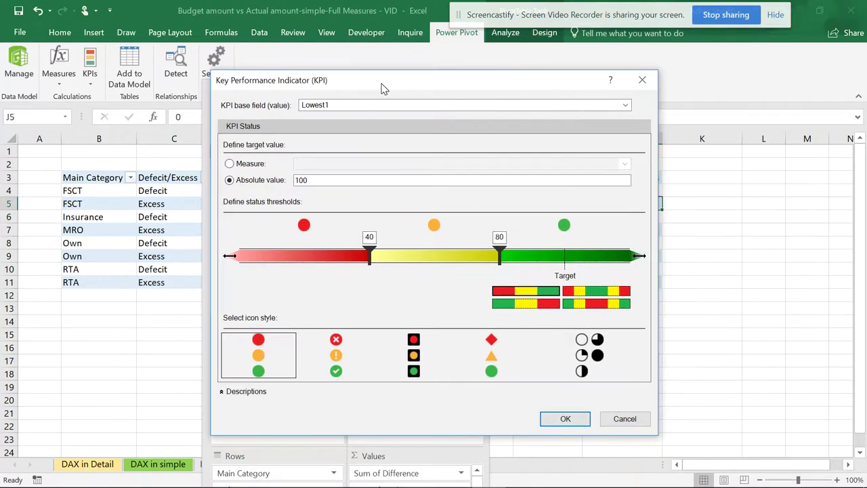
left_click(323, 180)
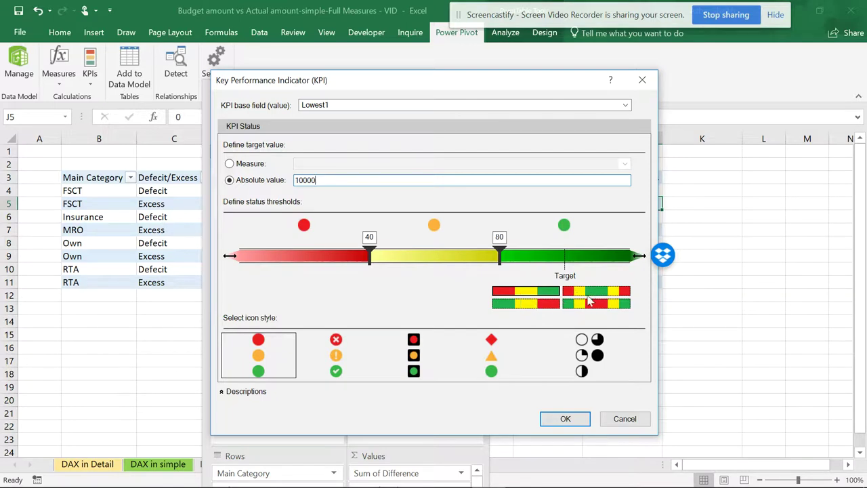
Try the green-yellow-red pattern with an upper threshold of 8630 and choose the black-framed traffic light icon style
left_click(537, 305)
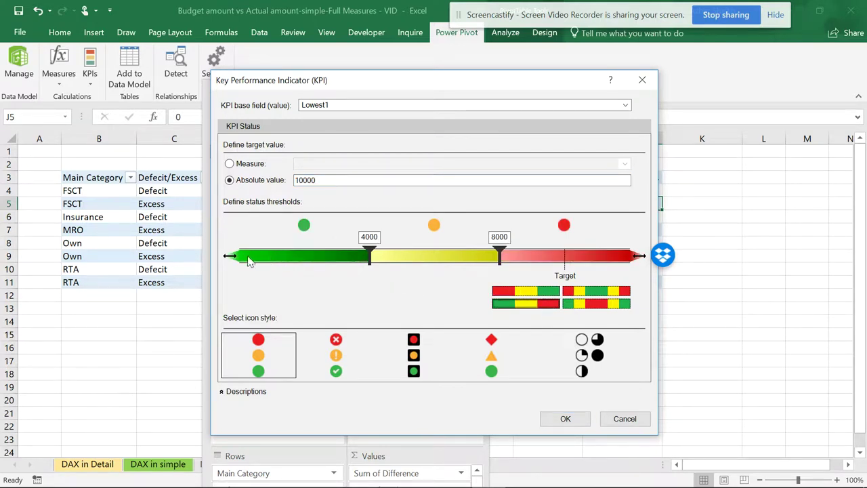
mouse_move(247, 255)
left_mouse_down()
mouse_move(262, 256)
mouse_move(248, 260)
left_mouse_up()
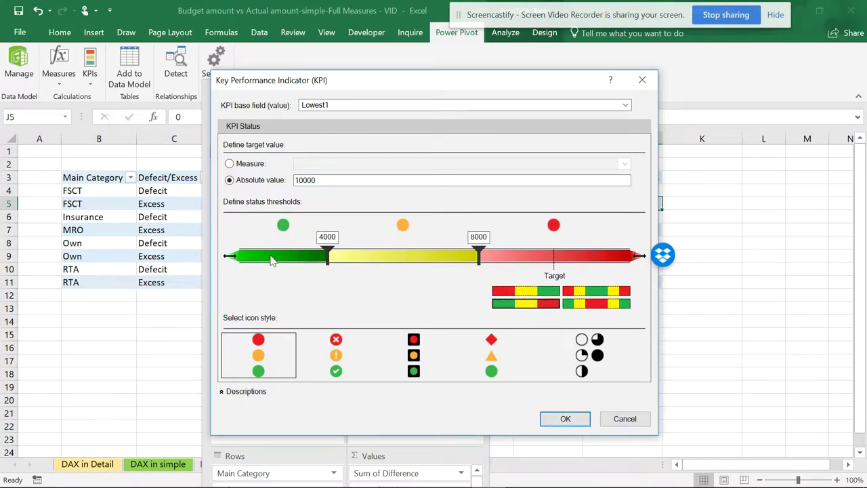
left_click(428, 347)
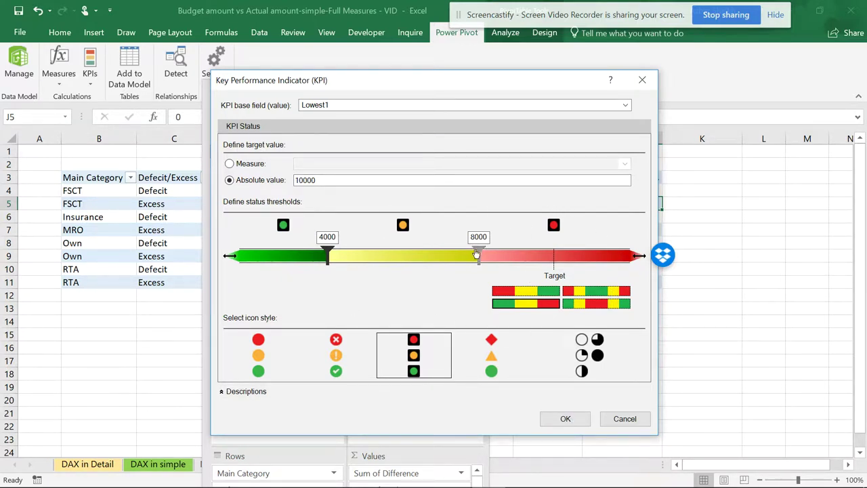
left_click_drag(477, 254, 504, 254)
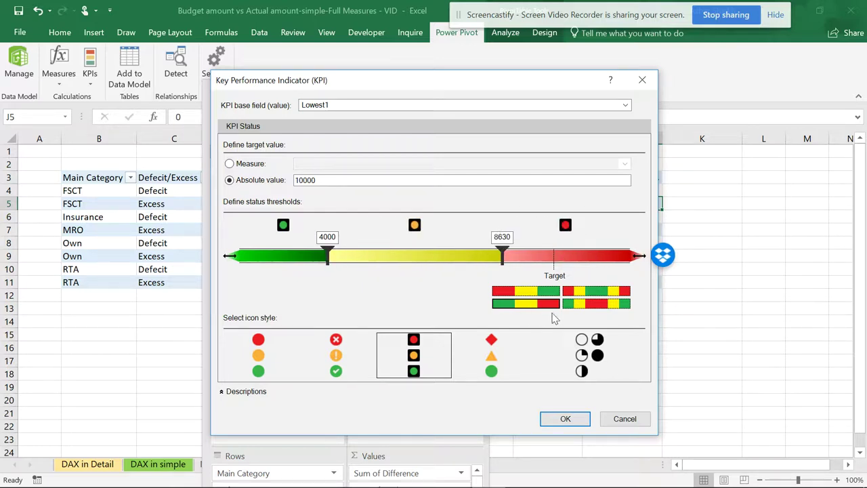
Switch to the red-yellow-green pattern with thresholds of 0 and 3000, and create the Lowest1 KPI
left_click(535, 293)
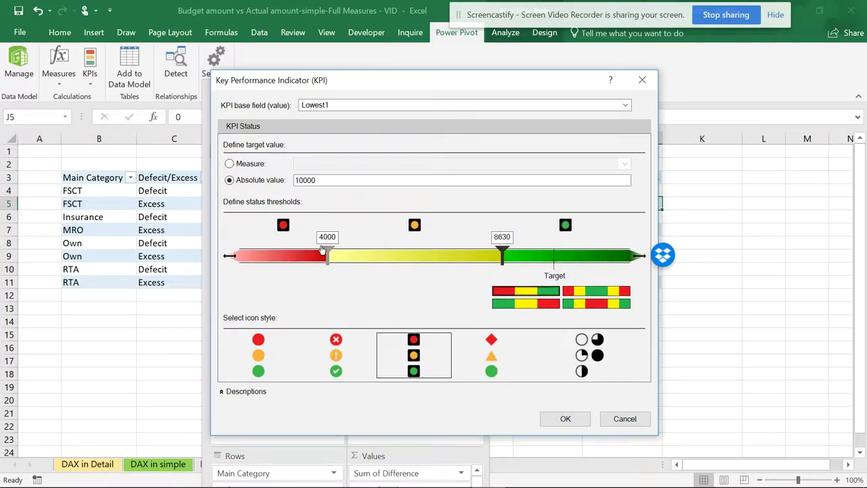
left_click_drag(323, 251, 347, 255)
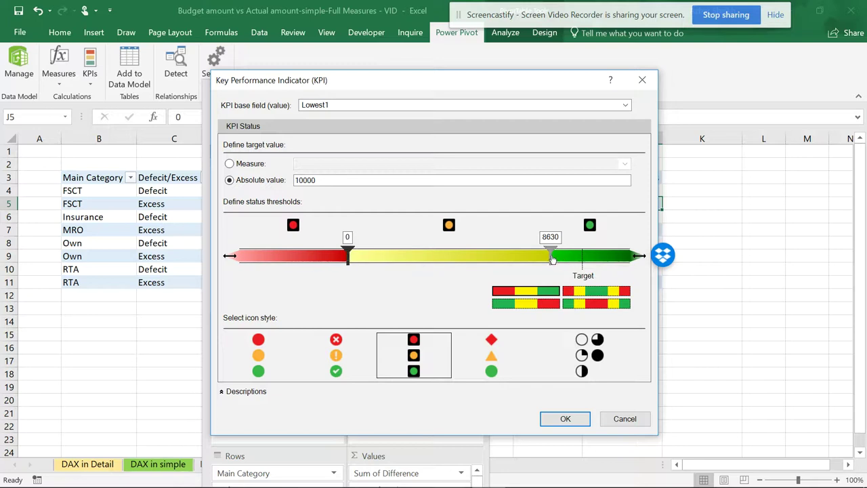
left_click_drag(550, 255, 418, 257)
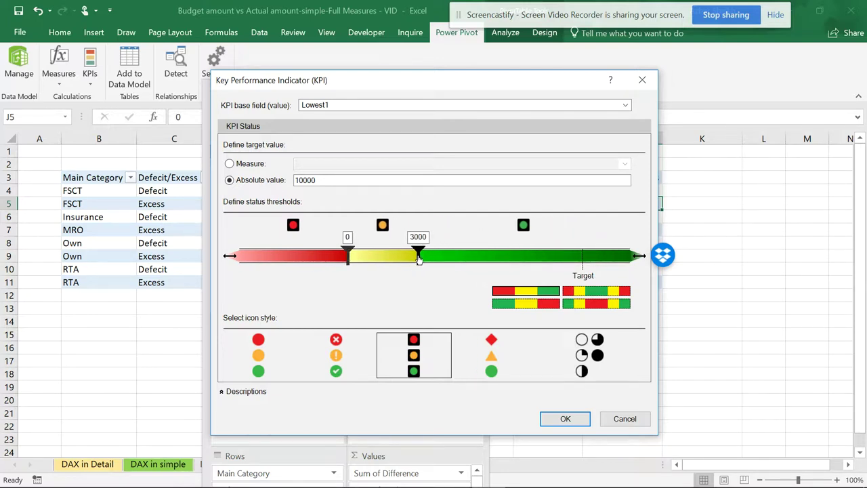
left_click(554, 420)
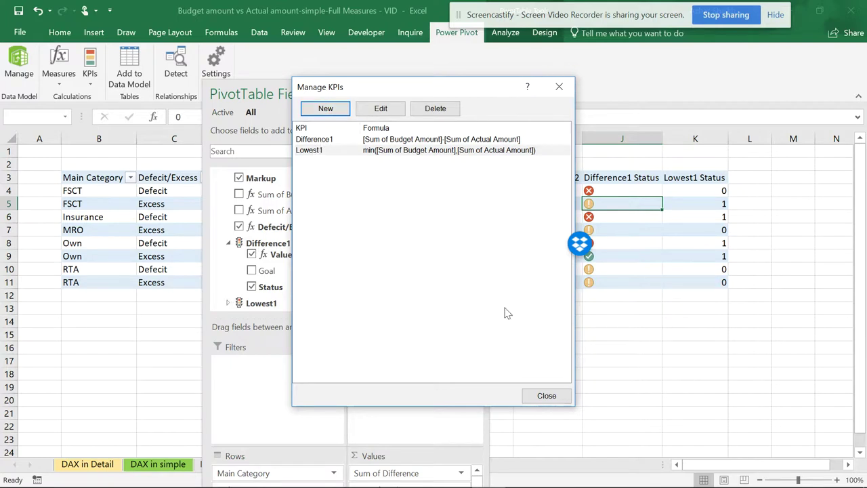
left_click(546, 395)
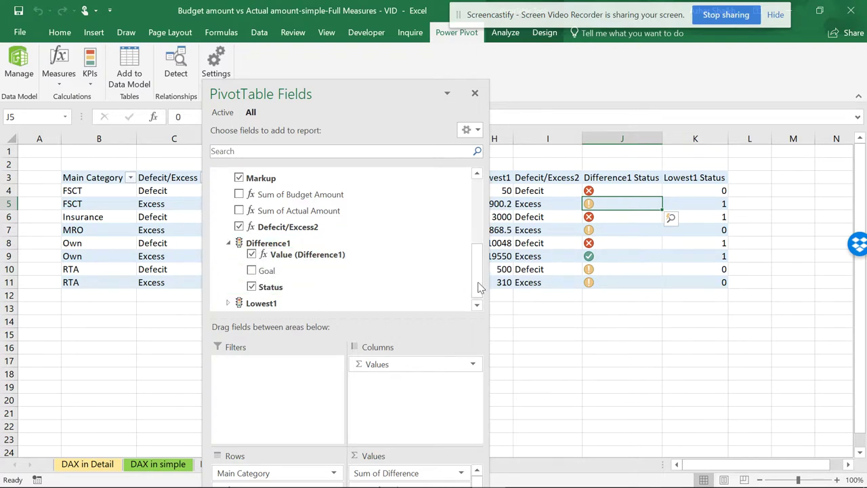
Expand the Lowest1 KPI, remove its Status from the pivot table and add it again, and move the field list aside
left_click_drag(477, 288, 478, 304)
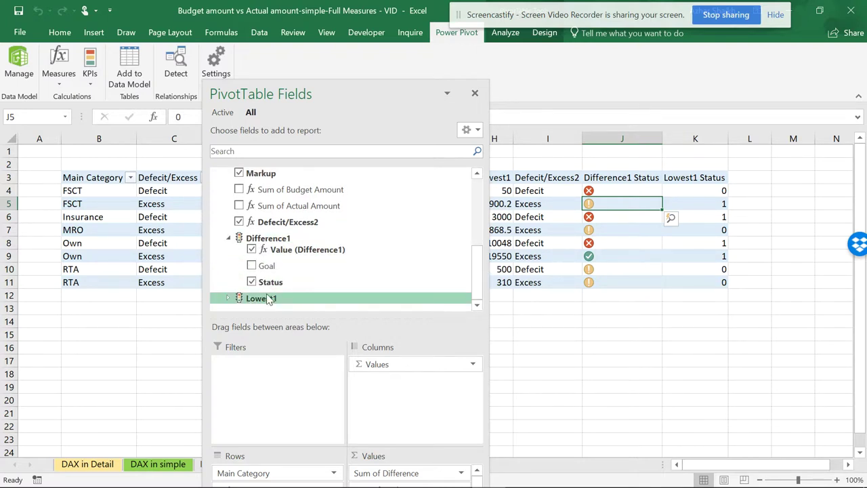
left_click(229, 298)
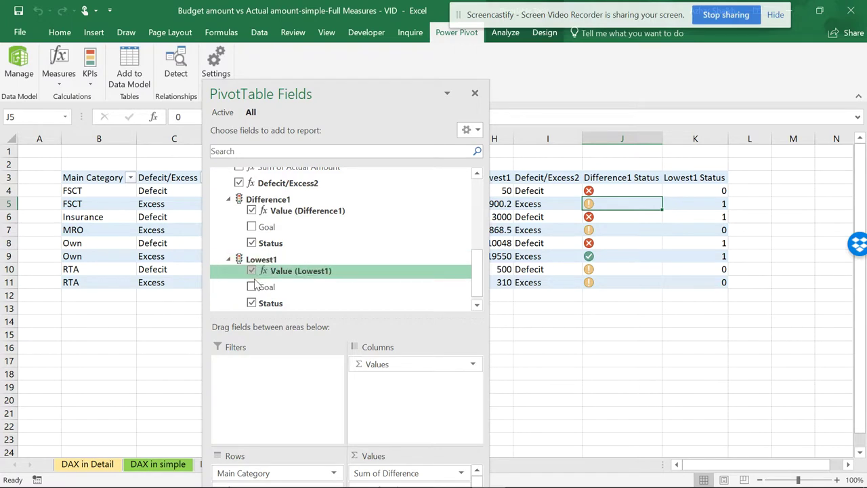
left_click(252, 287)
left_click(252, 286)
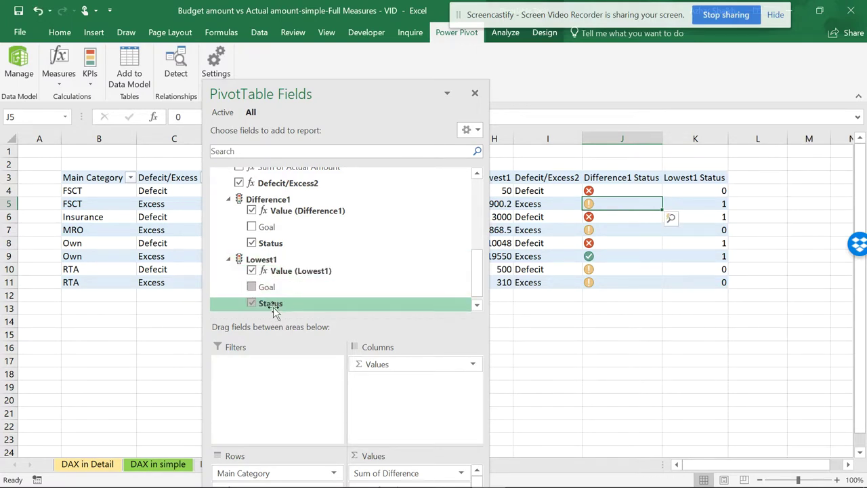
left_click(251, 303)
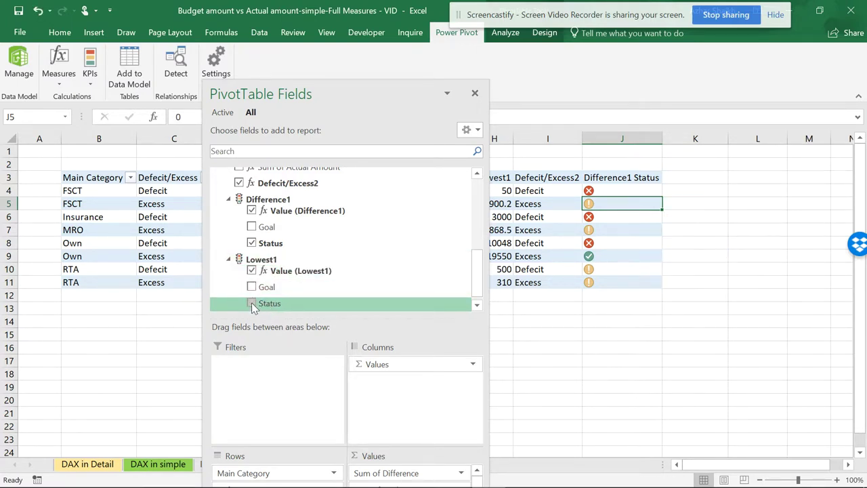
left_click(252, 304)
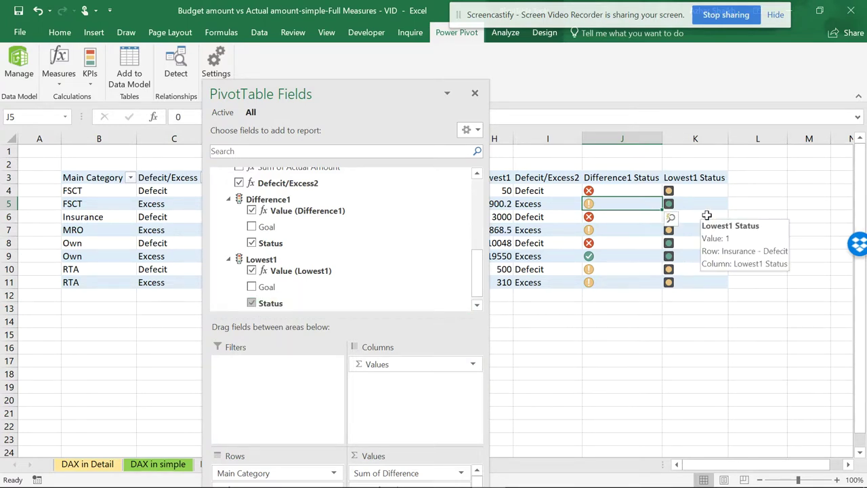
left_click_drag(395, 95, 249, 118)
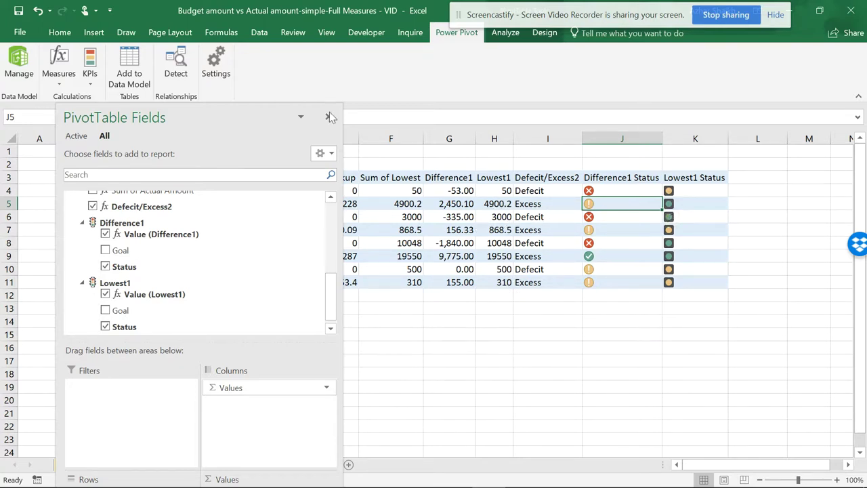
left_click_drag(209, 125, 506, 109)
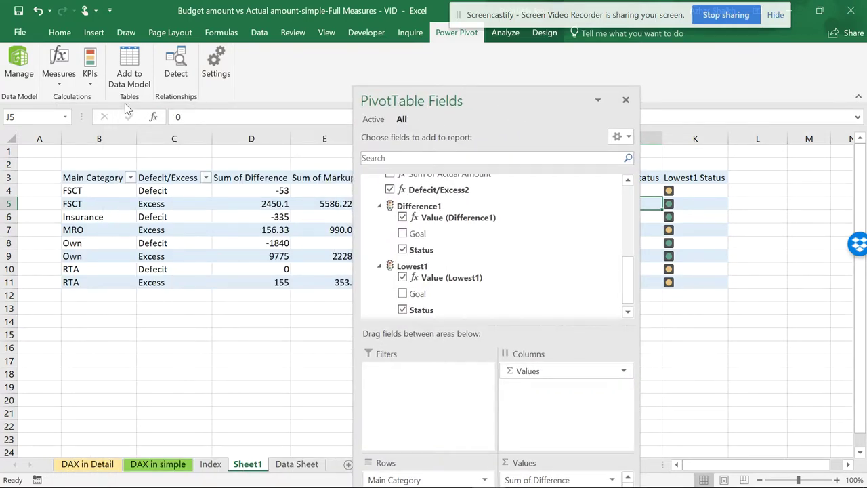
left_click(84, 87)
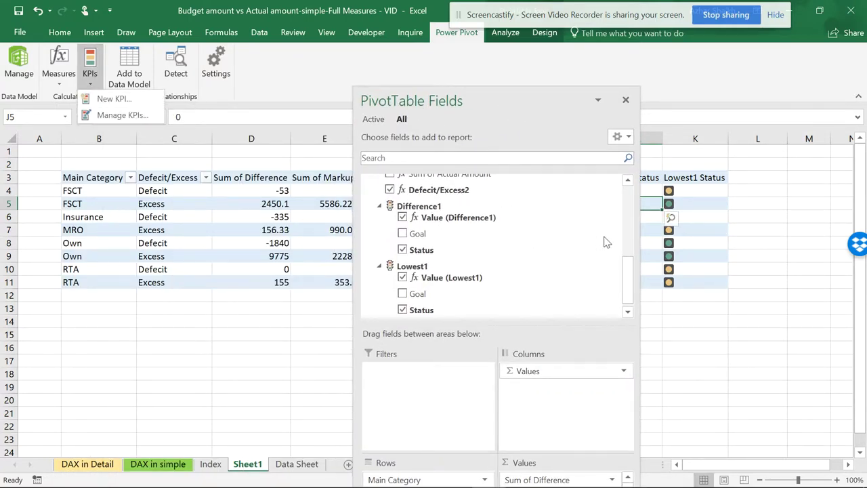
left_click(633, 269)
scroll(474, 230, "up", 1)
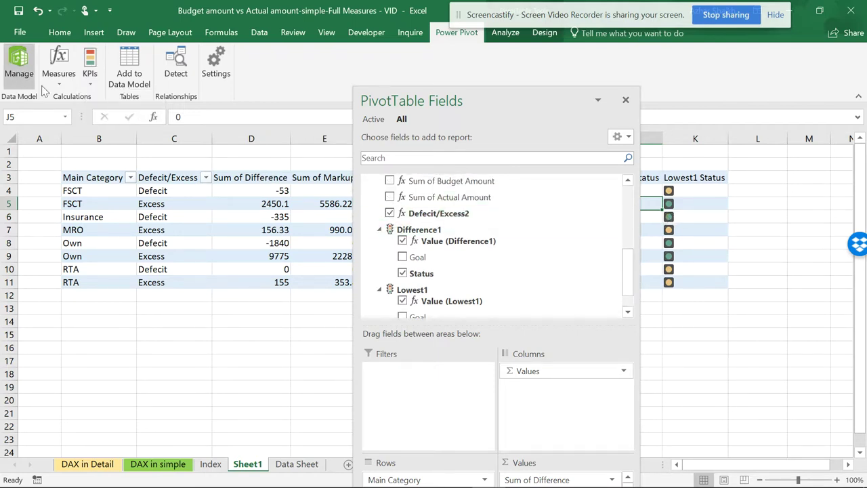
left_click(89, 84)
left_click(115, 114)
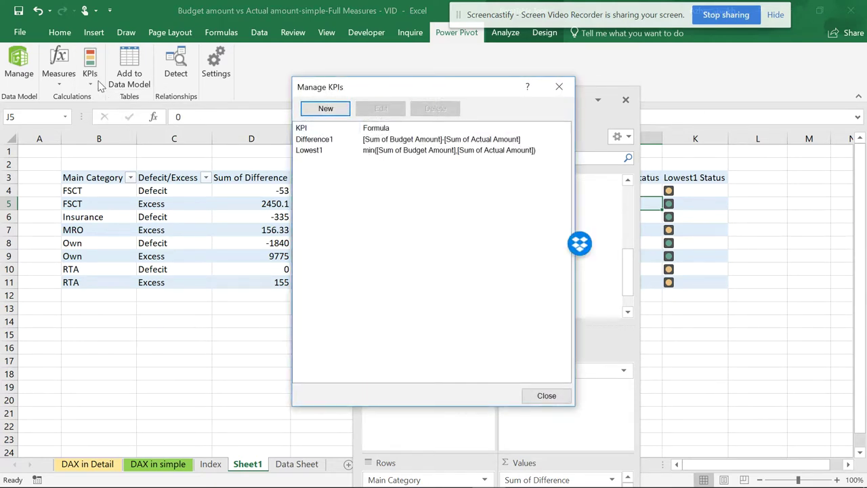
left_click(559, 86)
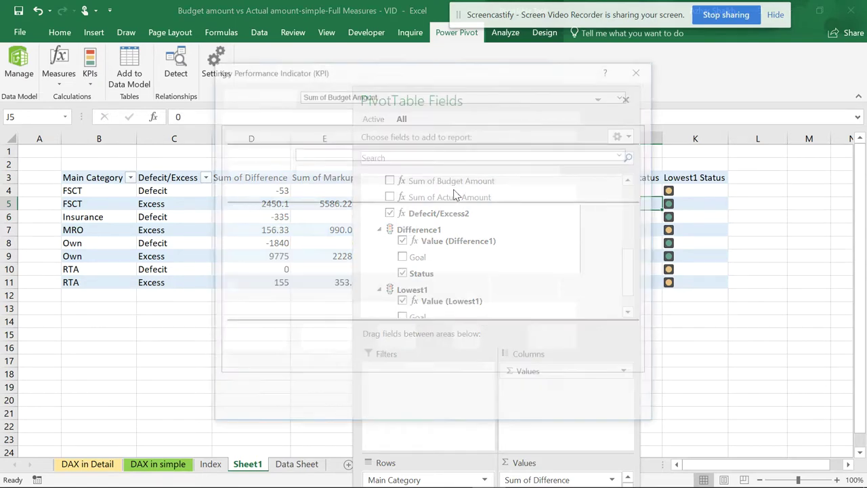
left_click(641, 69)
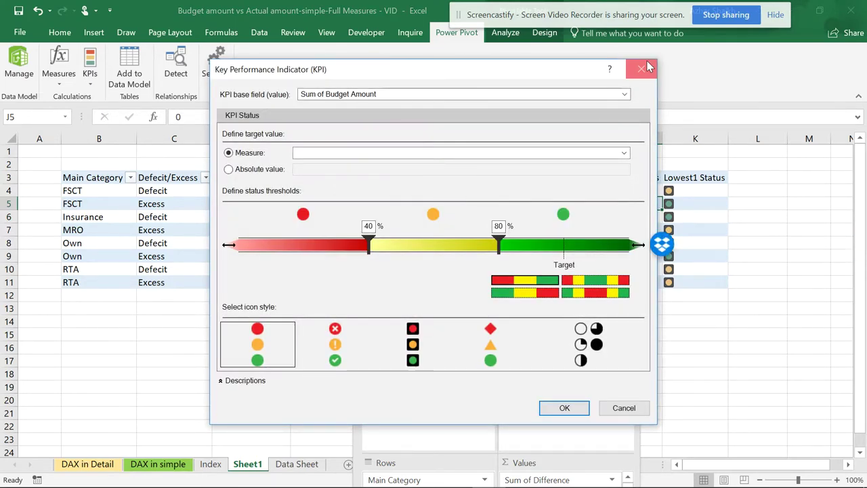
Open the data model, start a KPI on the Defecit/Excess2 measure and check which measures are available as its target
left_click(19, 64)
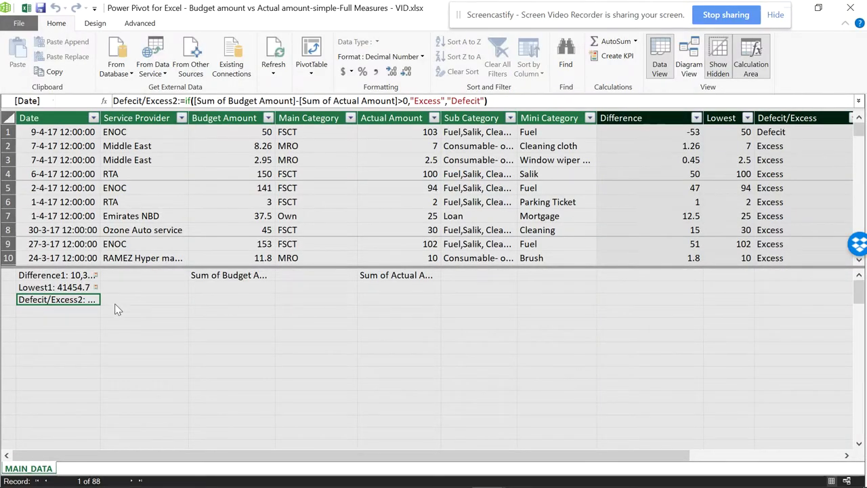
left_click(103, 307)
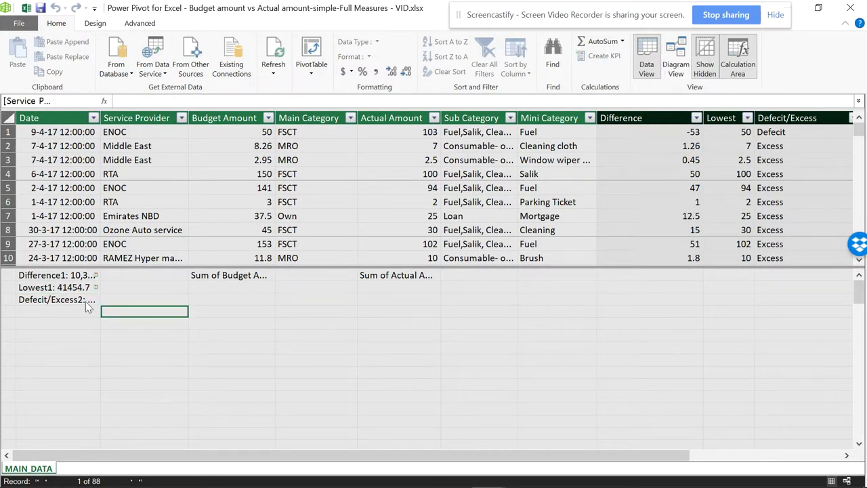
left_click(85, 302)
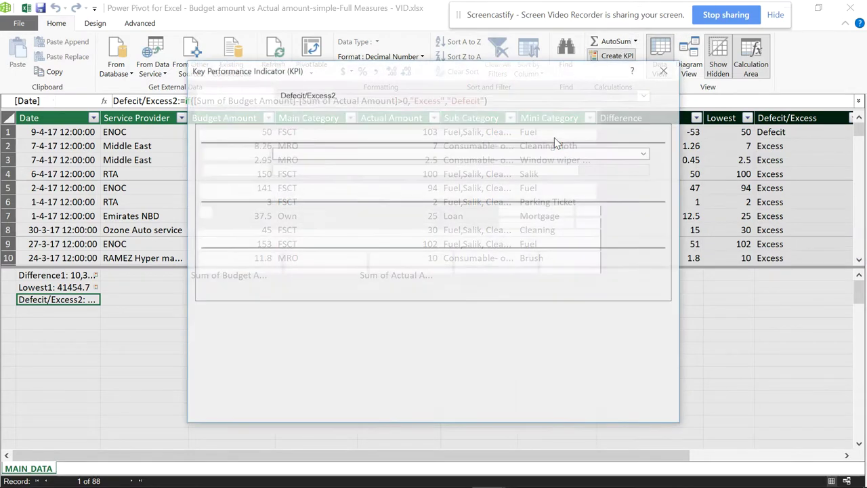
left_click(645, 153)
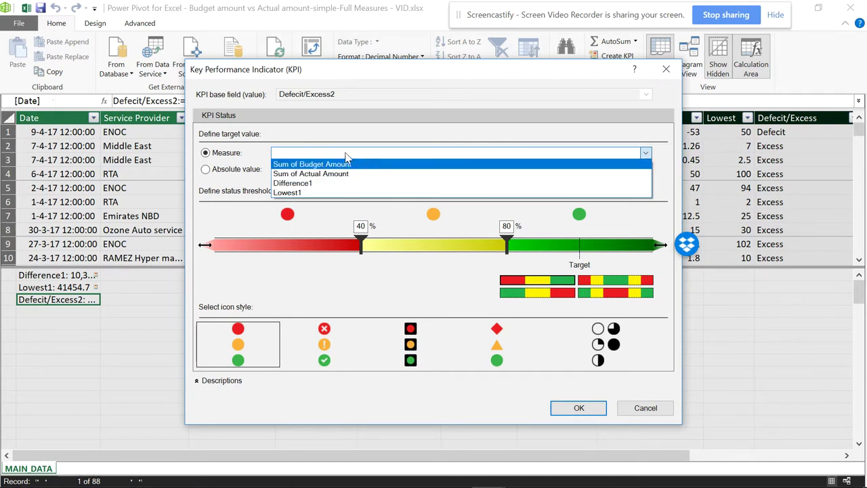
left_click(315, 137)
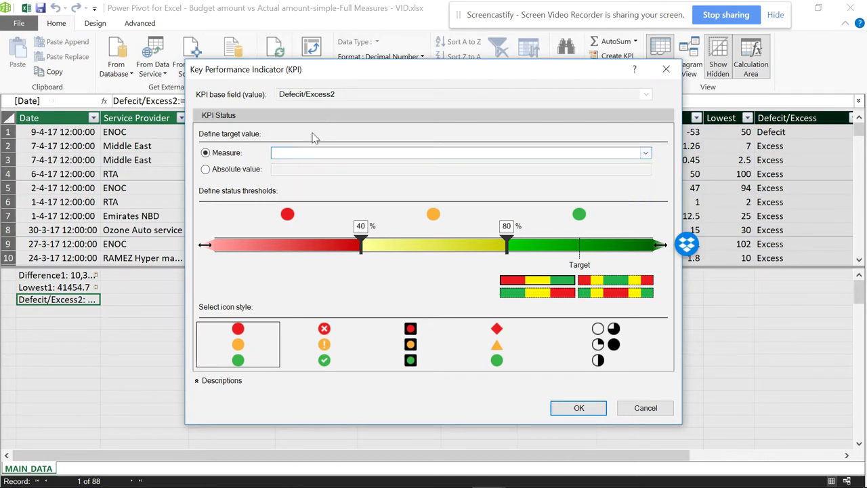
Try an absolute value of 100 as the Defecit/Excess2 KPI's target, move the dialog aside and discard the KPI
left_click(206, 169)
left_click(313, 171)
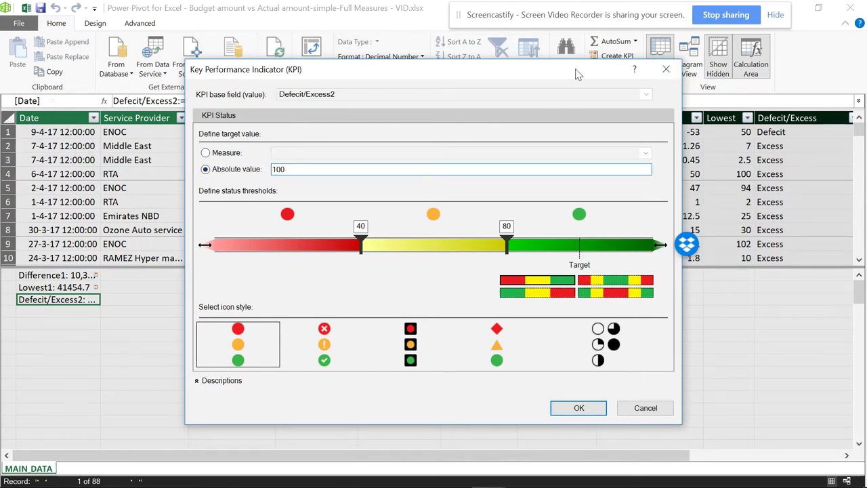
left_click_drag(576, 74, 545, 57)
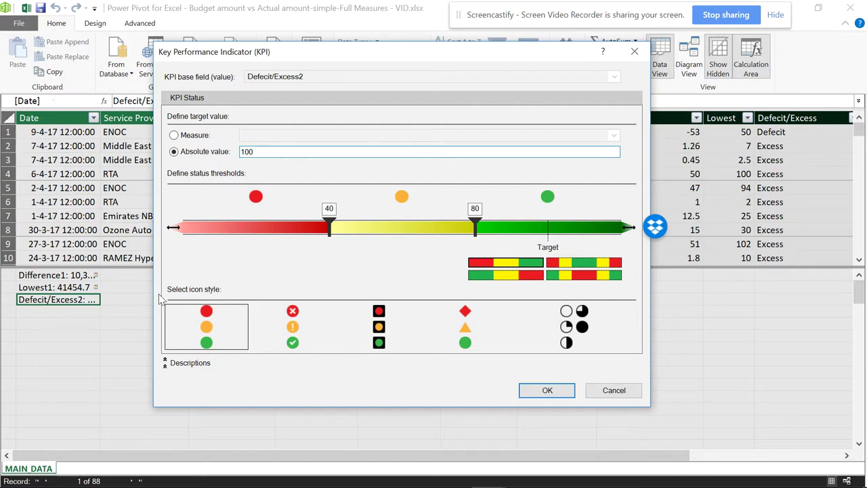
left_click_drag(409, 58, 478, 21)
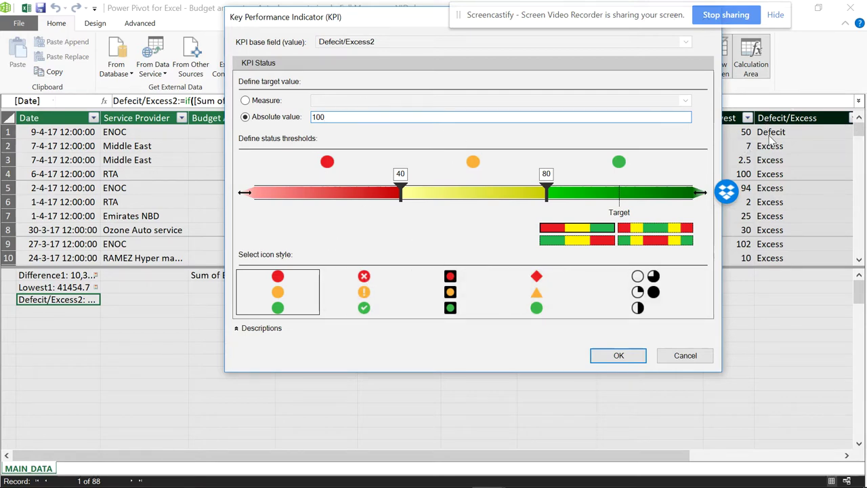
left_click(689, 360)
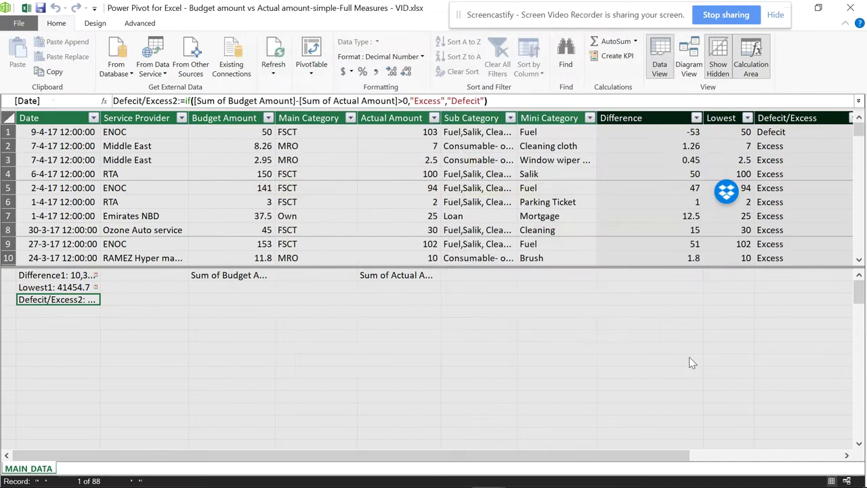
Close the data model window, dock the PivotTable field list beside the sheet and set the sheet zoom to 85%
left_click(850, 8)
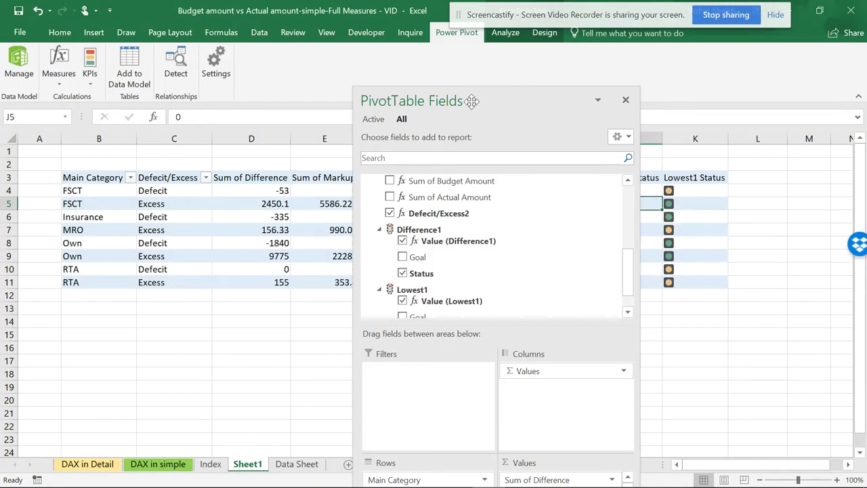
left_click_drag(472, 101, 863, 45)
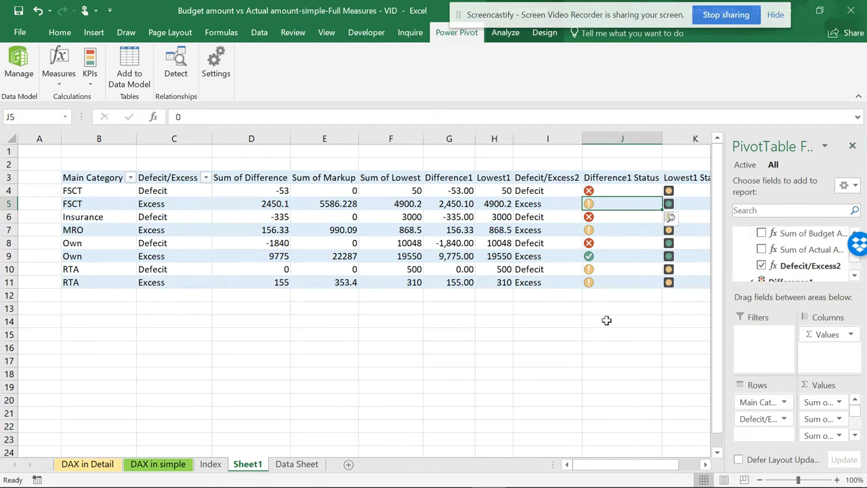
scroll(562, 270, "down", 1, "ctrl")
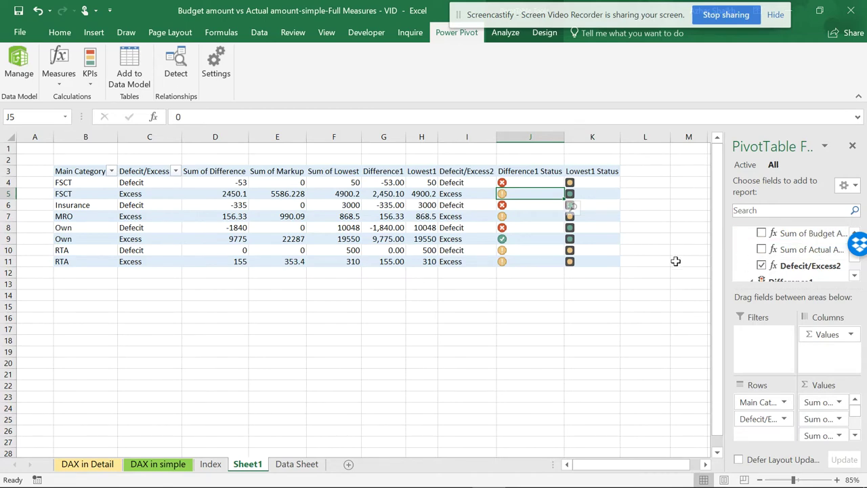
Edit the Difference1 KPI to try the Sum of Budget Amount measure as its target, discard the edit and close the KPI manager
left_click(90, 71)
left_click(122, 115)
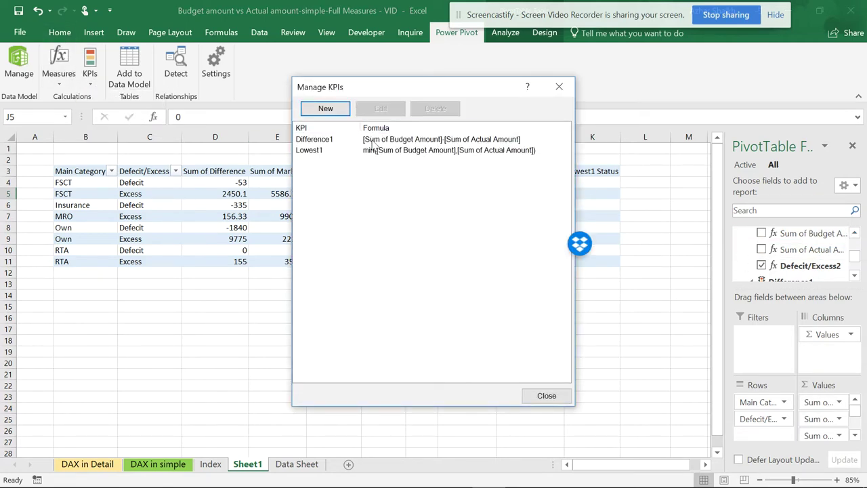
left_click(374, 141)
left_click(389, 113)
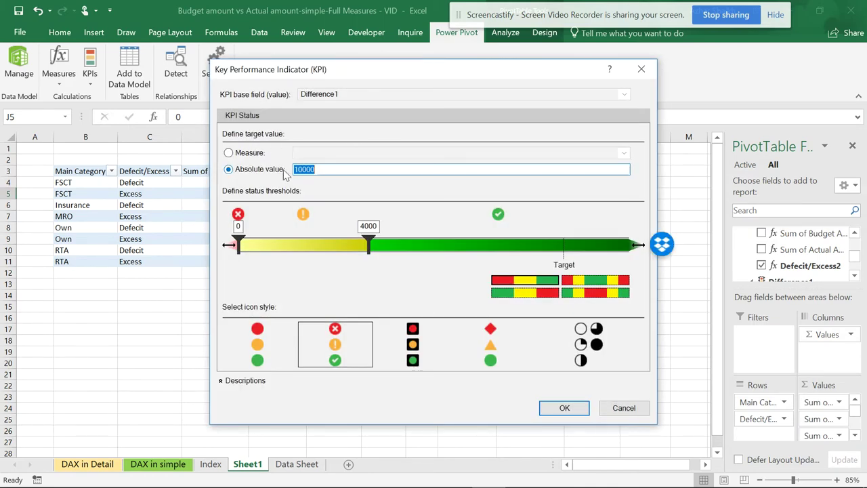
left_click(247, 156)
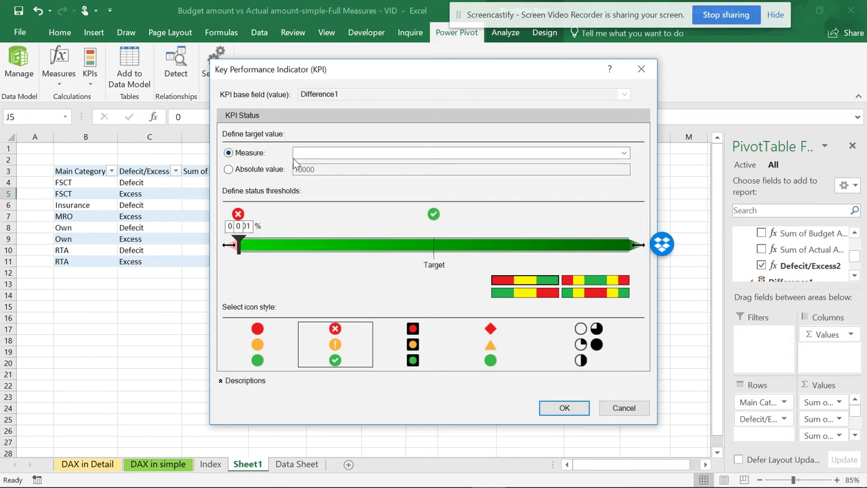
left_click(624, 153)
left_click(570, 168)
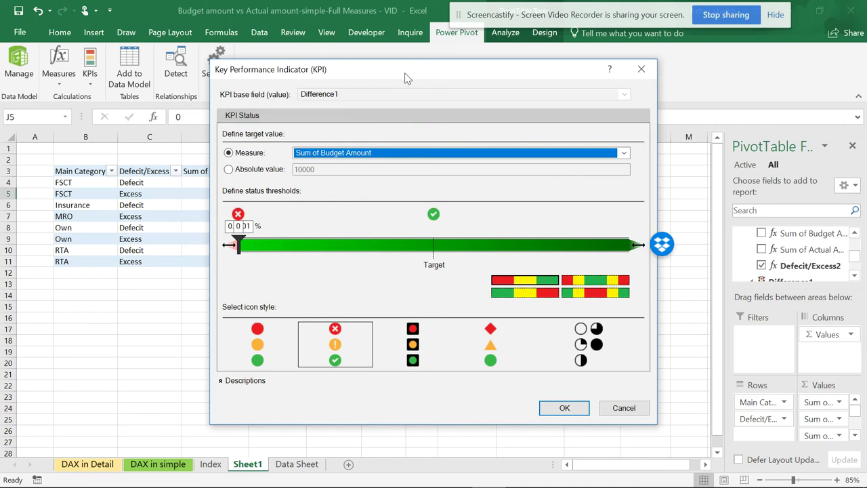
left_click(621, 407)
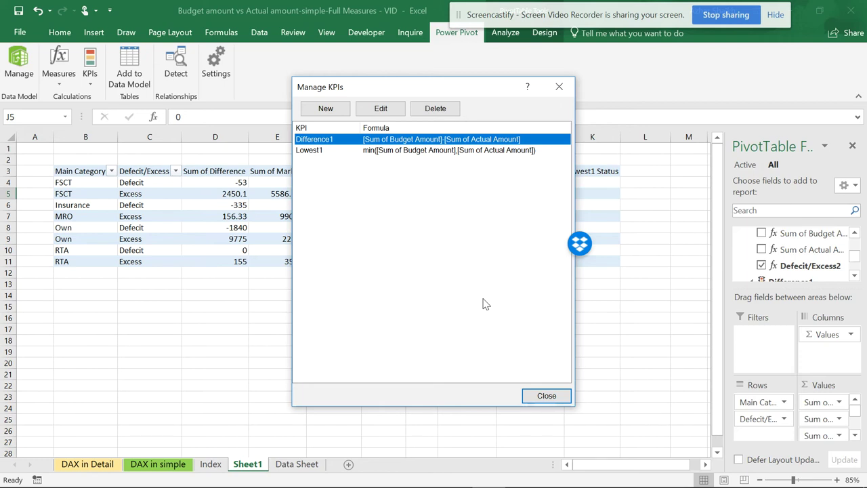
left_click(559, 88)
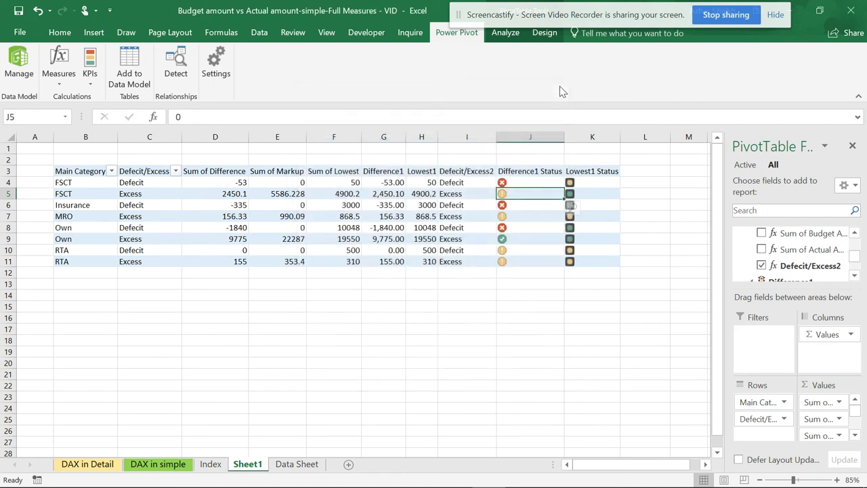